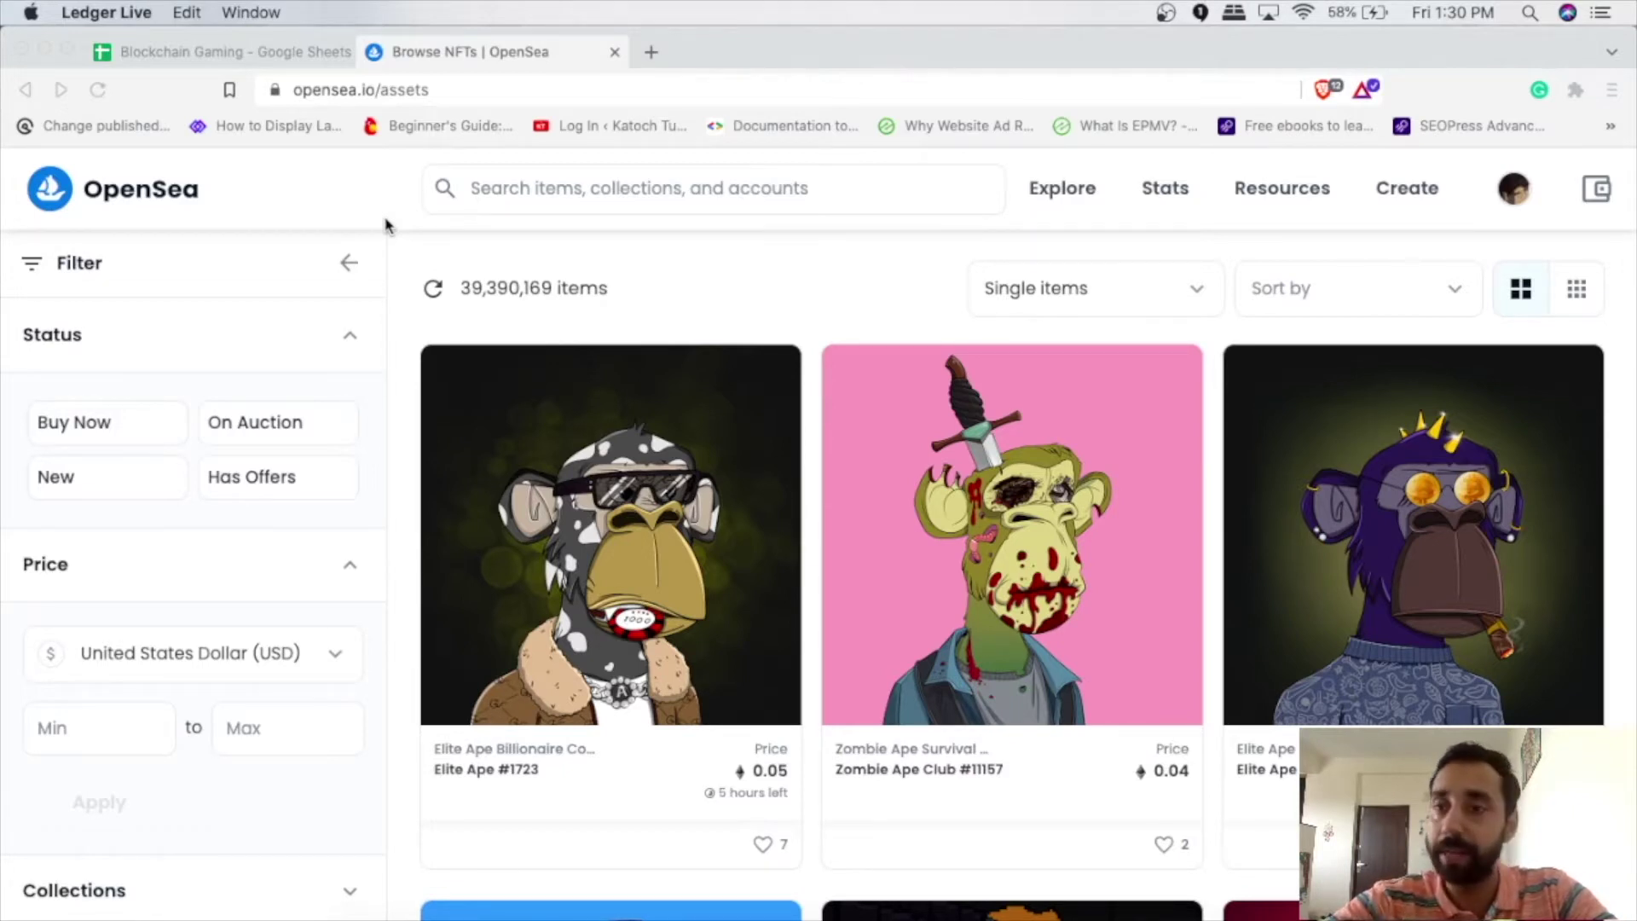
Bring the Brave window with OpenSea's Browse NFTs page (39,390,169 items) to the front
click(1456, 238)
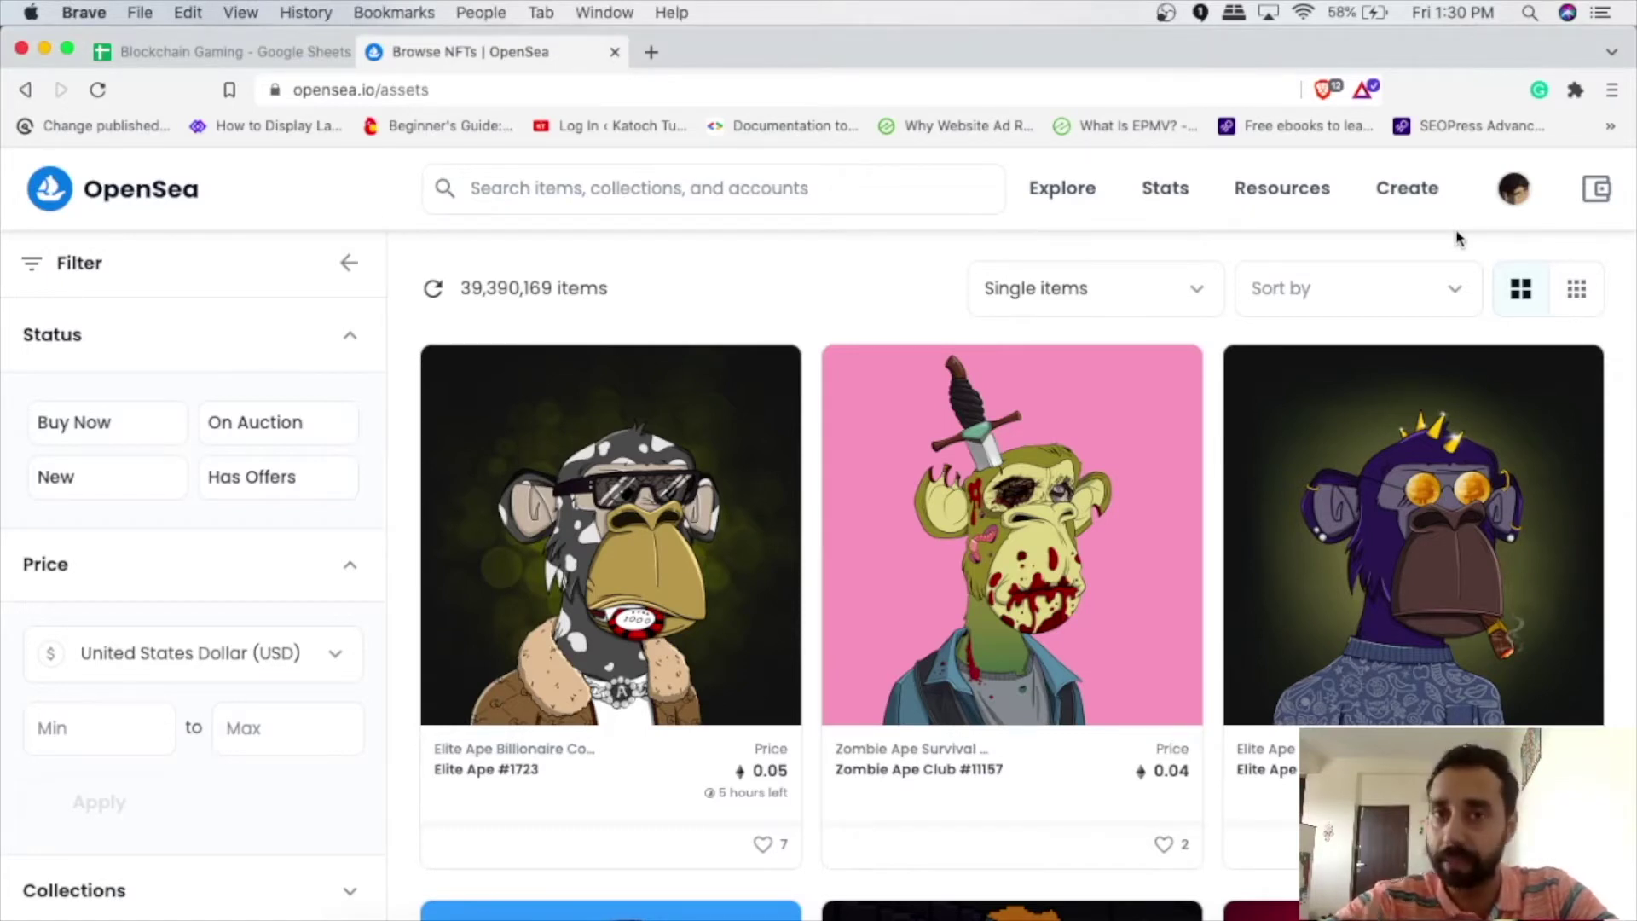
Open the OpenSea profile page and check the wallet balance
mouse_move(1514, 189)
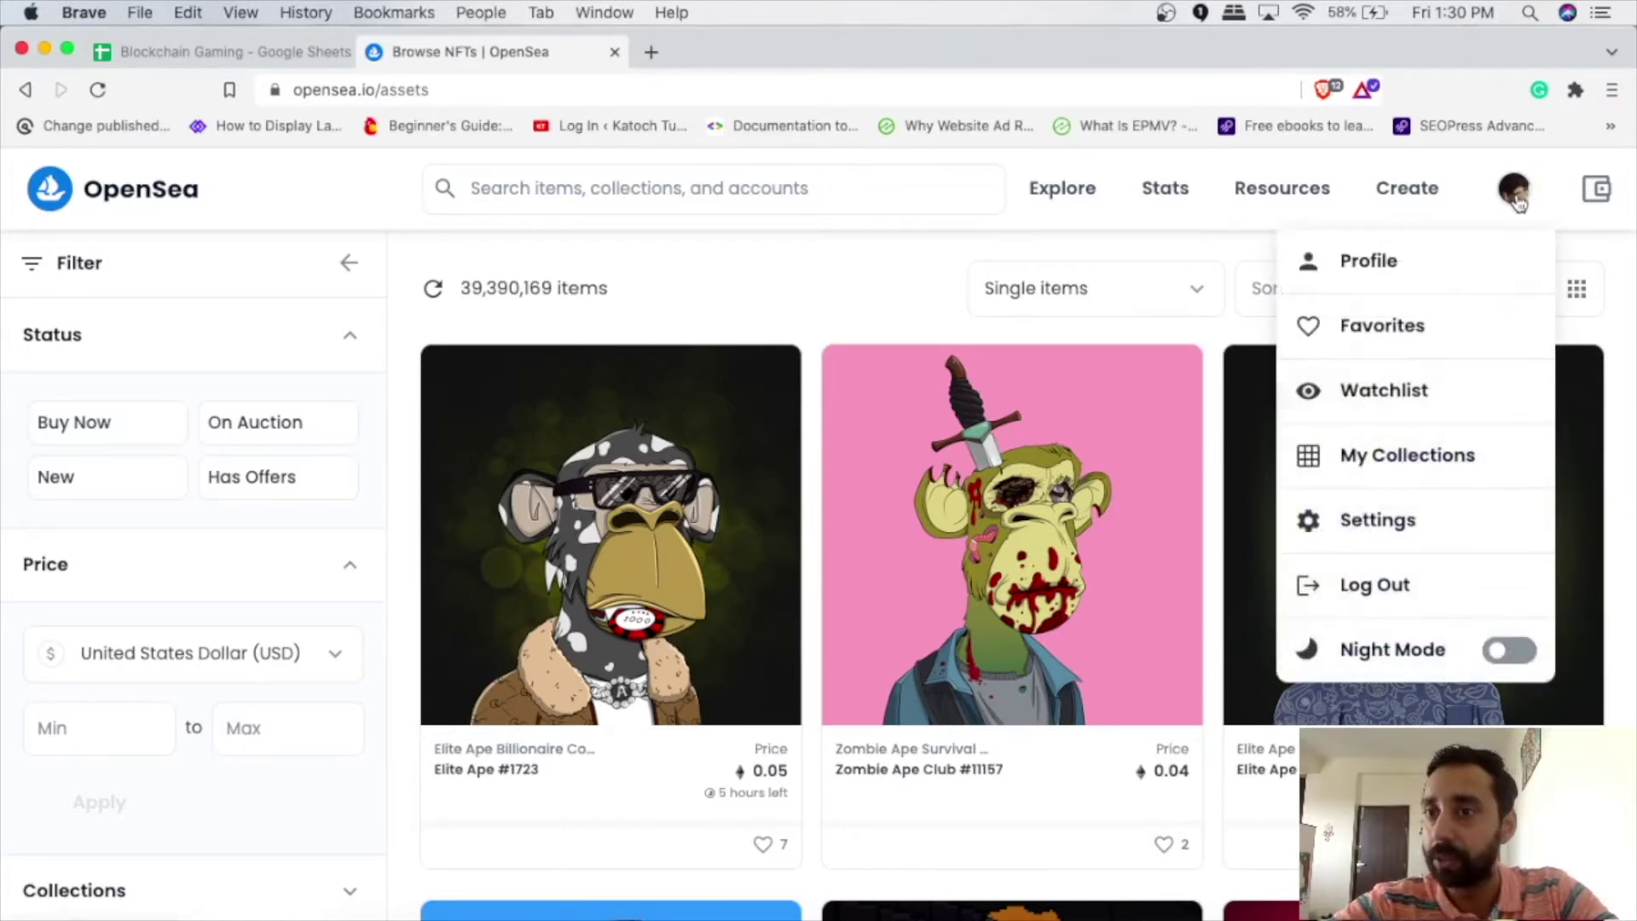
click(1406, 270)
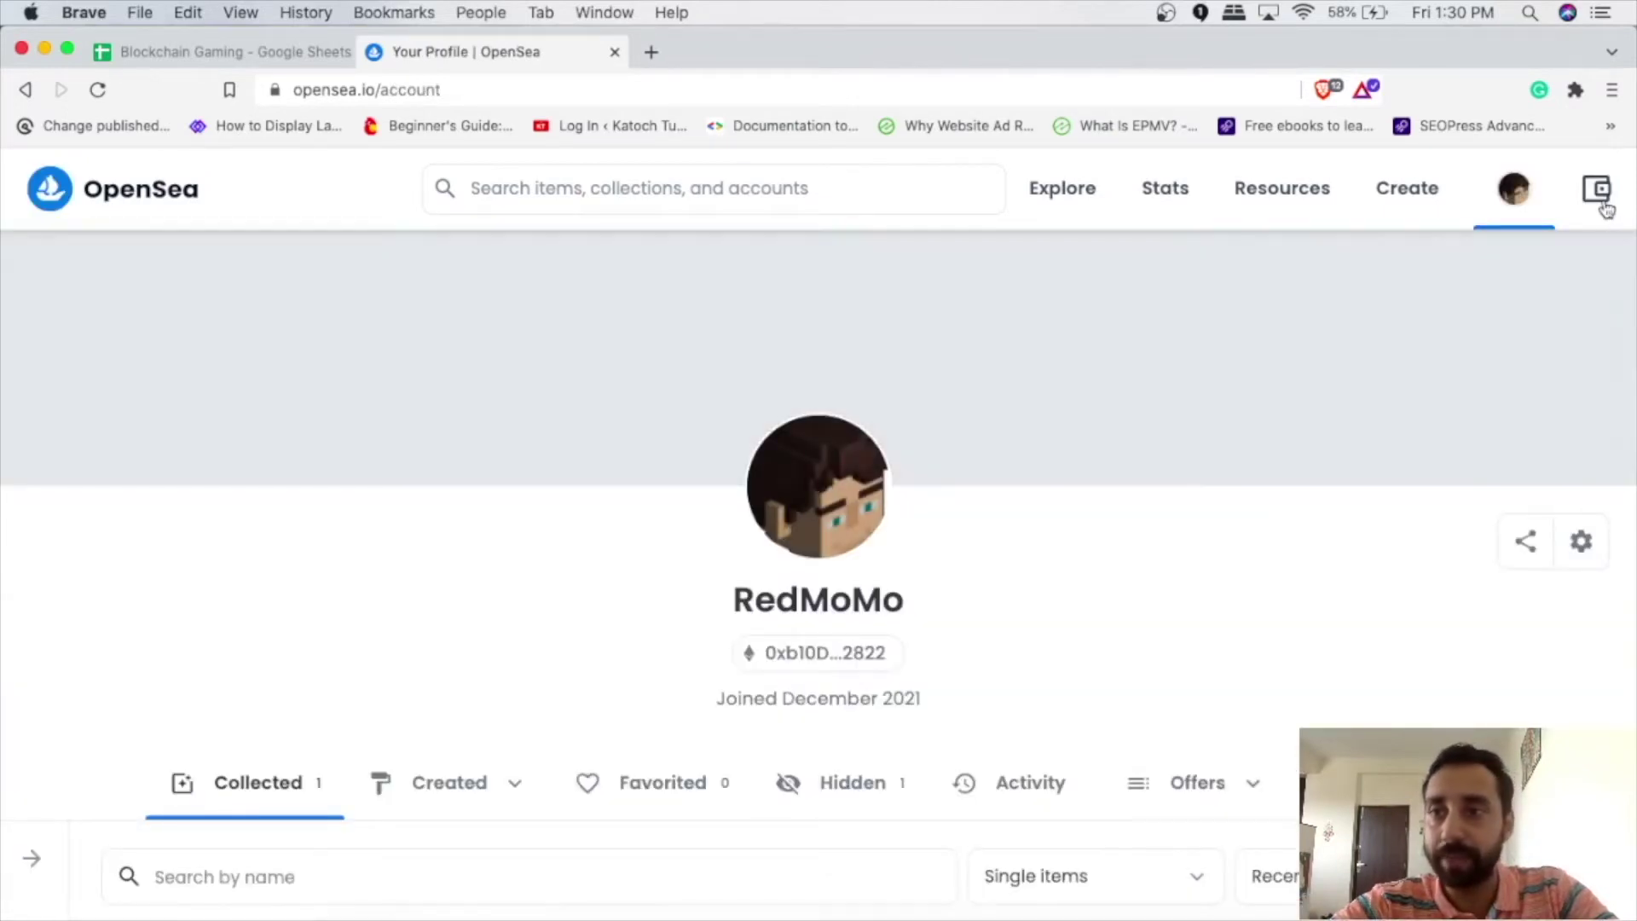
click(1603, 207)
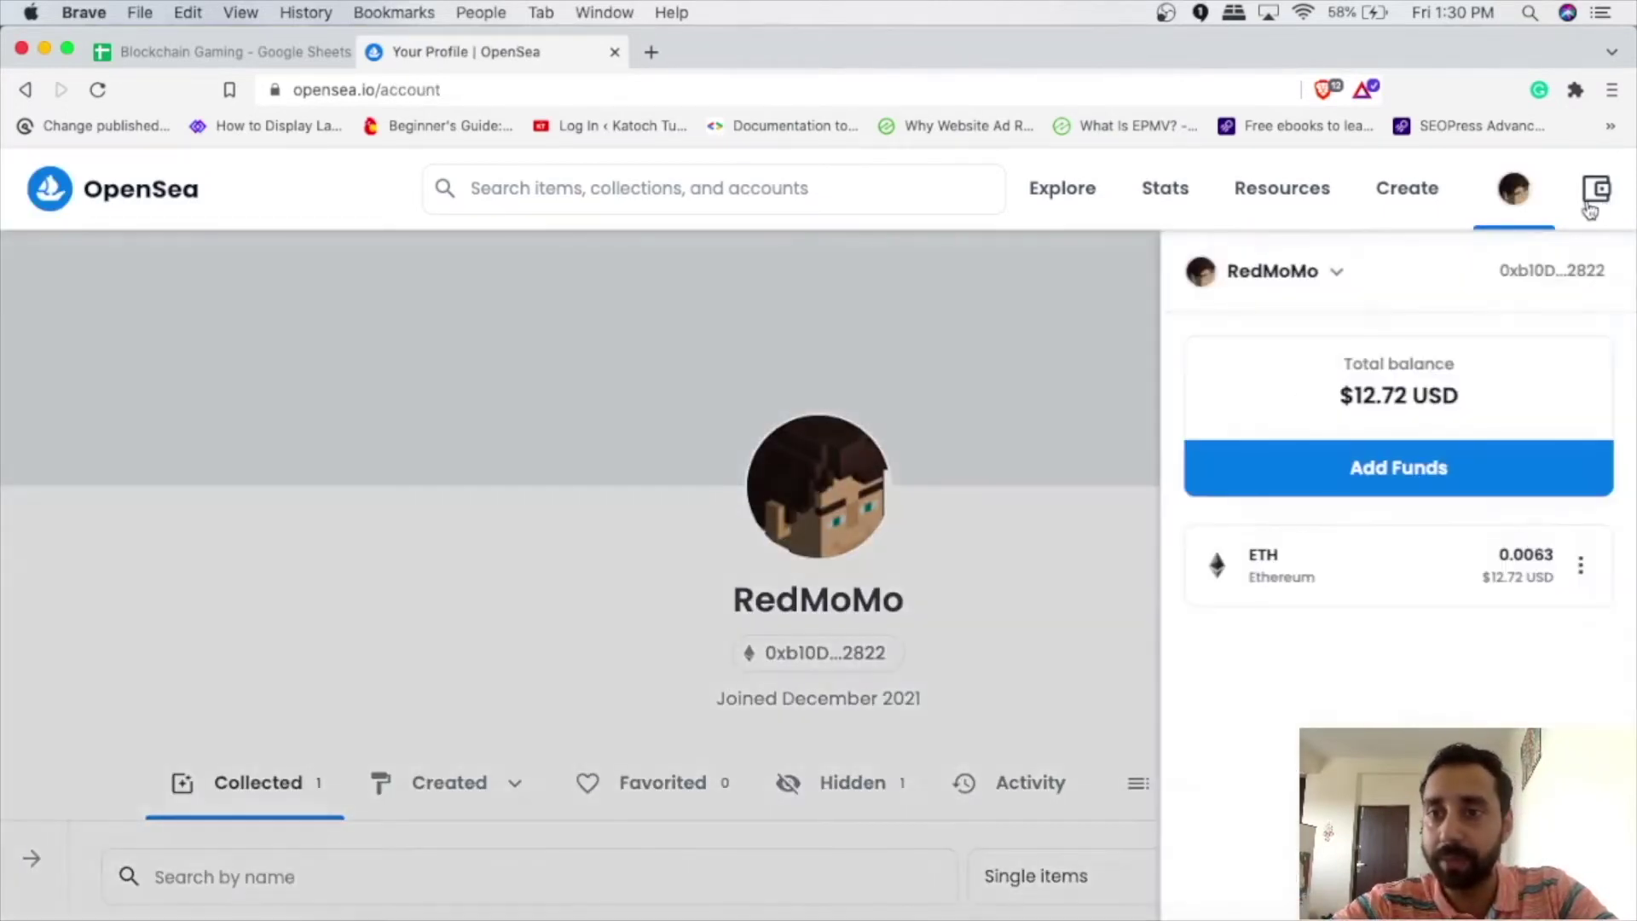
click(1091, 595)
scroll(621, 587, down, 6)
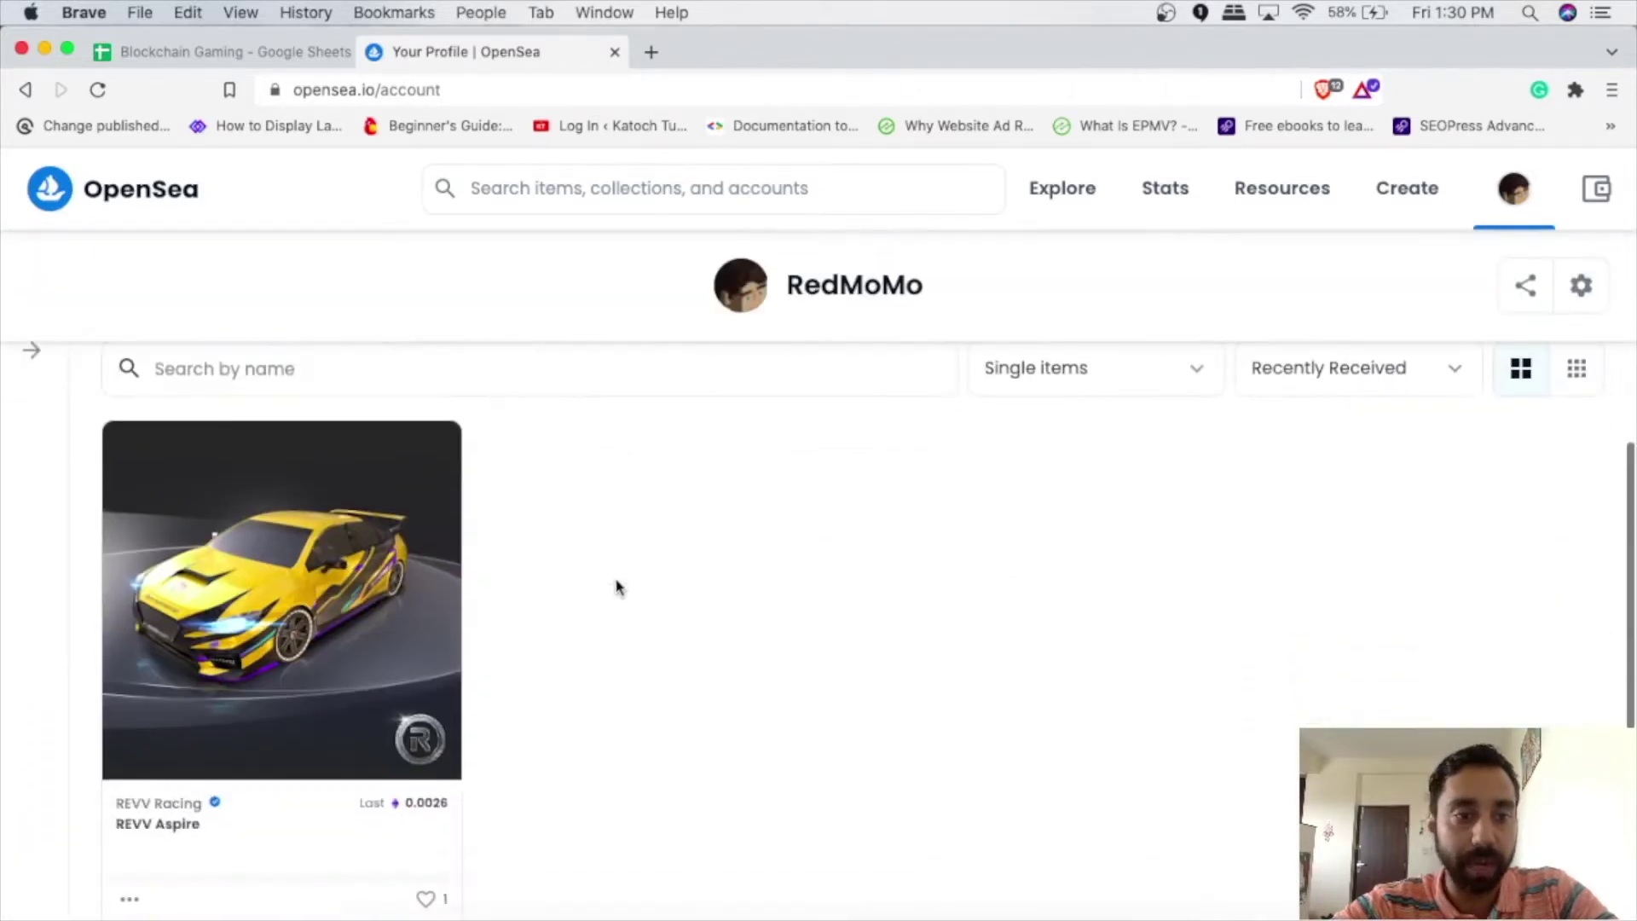
Open the owned REVV Aspire NFT's item page and start its transfer
click(425, 556)
scroll(530, 609, down, 2)
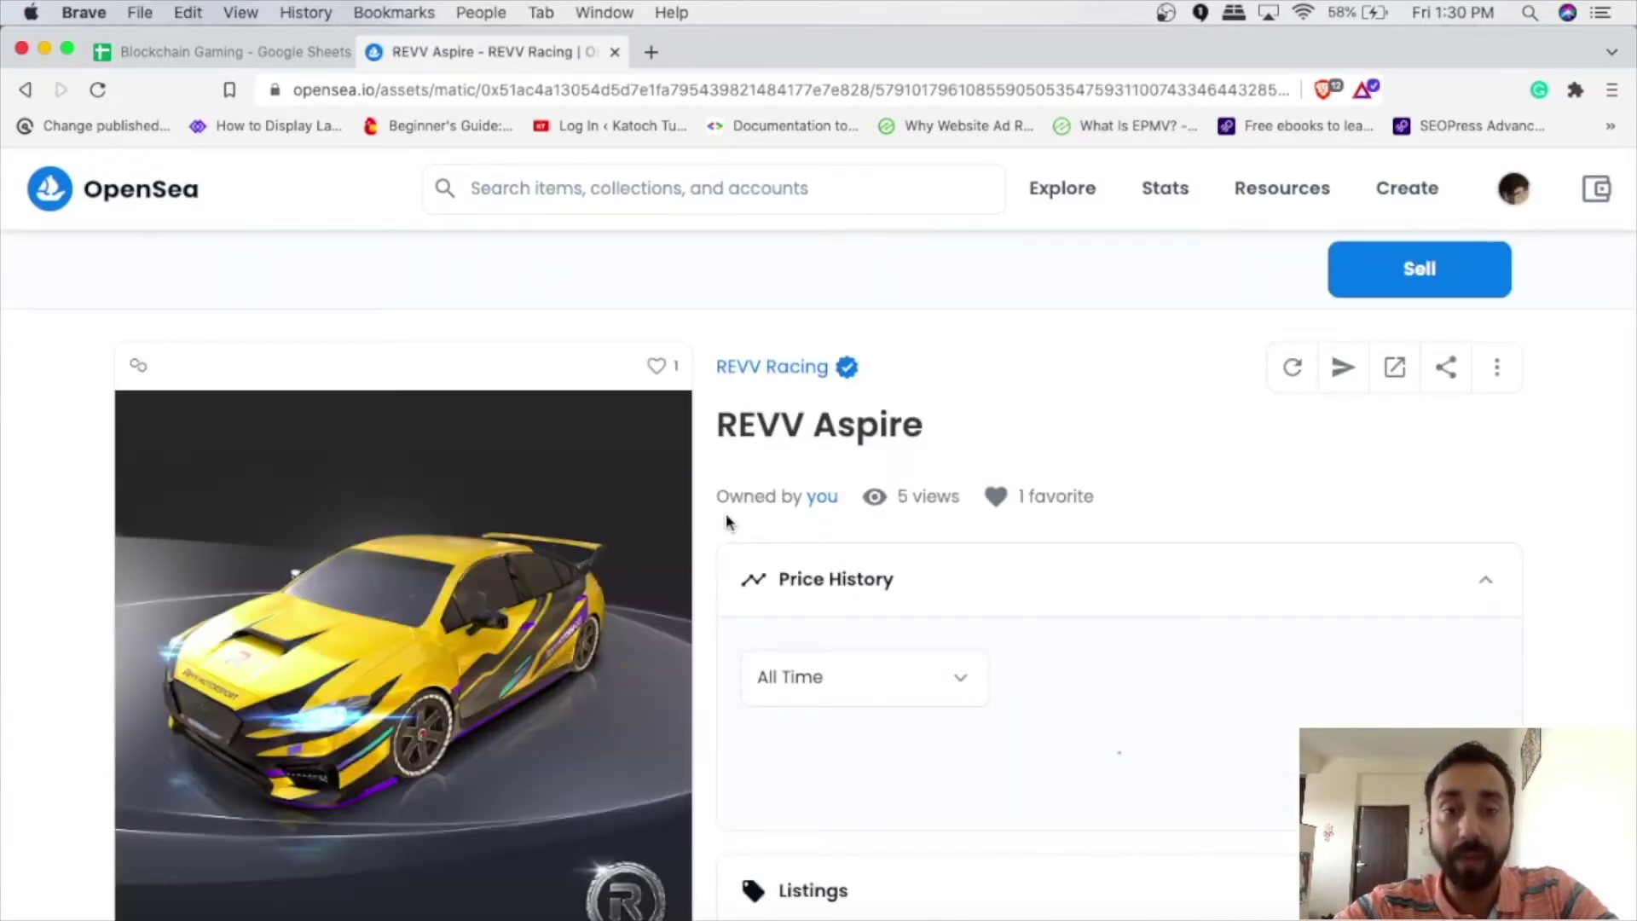
scroll(913, 534, down, 3)
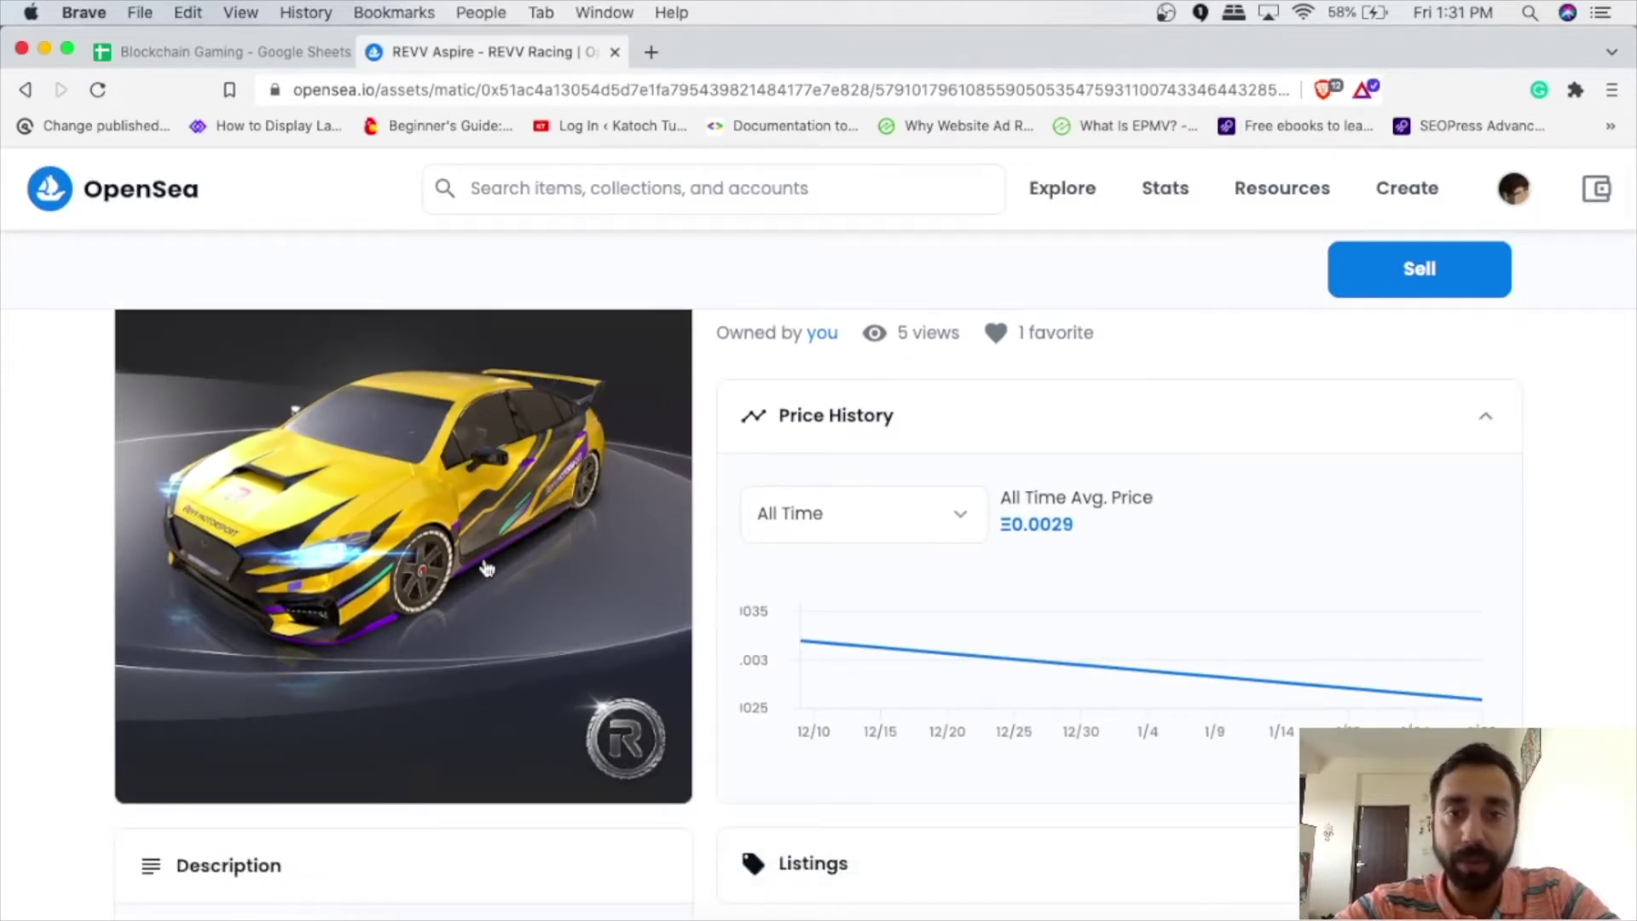
scroll(486, 569, up, 3)
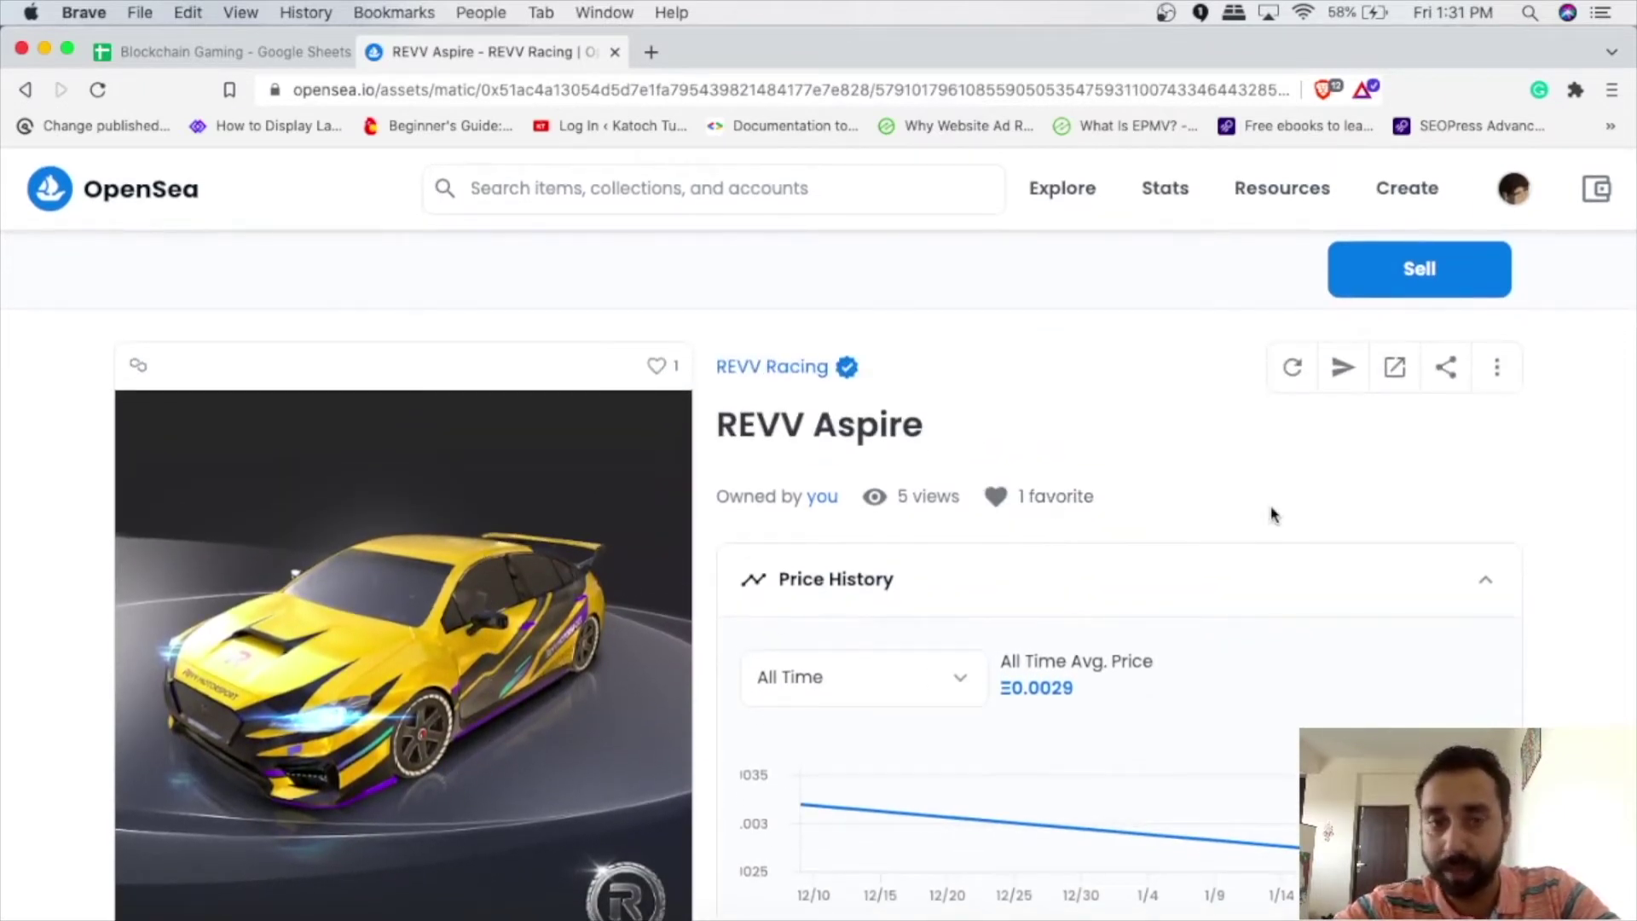
scroll(1270, 514, down, 5)
scroll(1271, 514, up, 5)
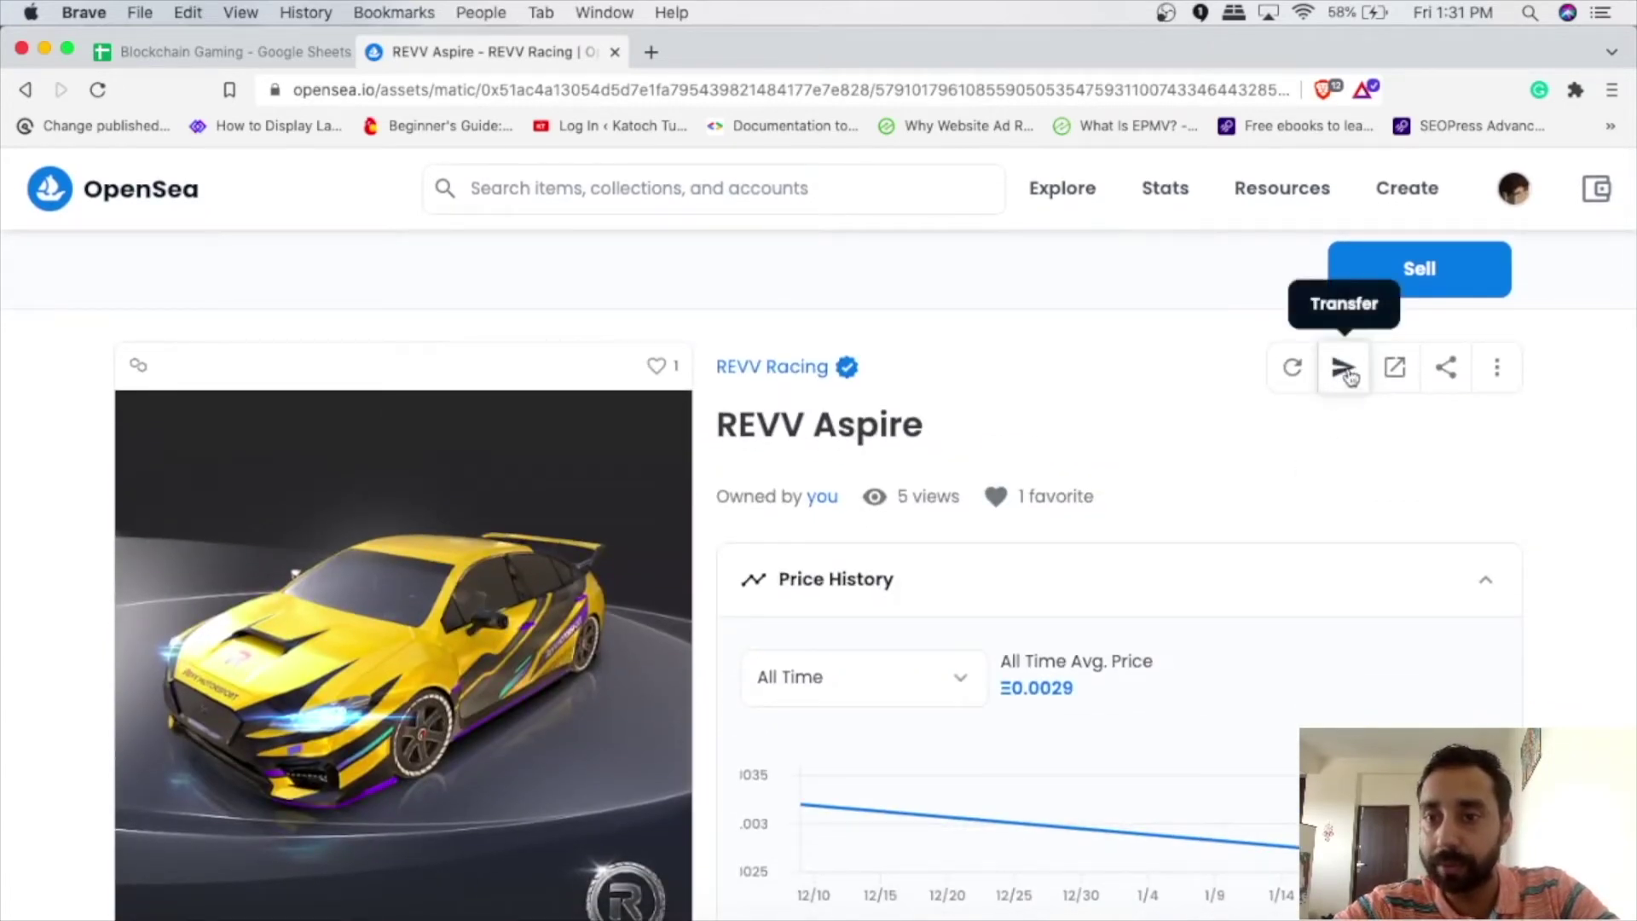
click(1345, 375)
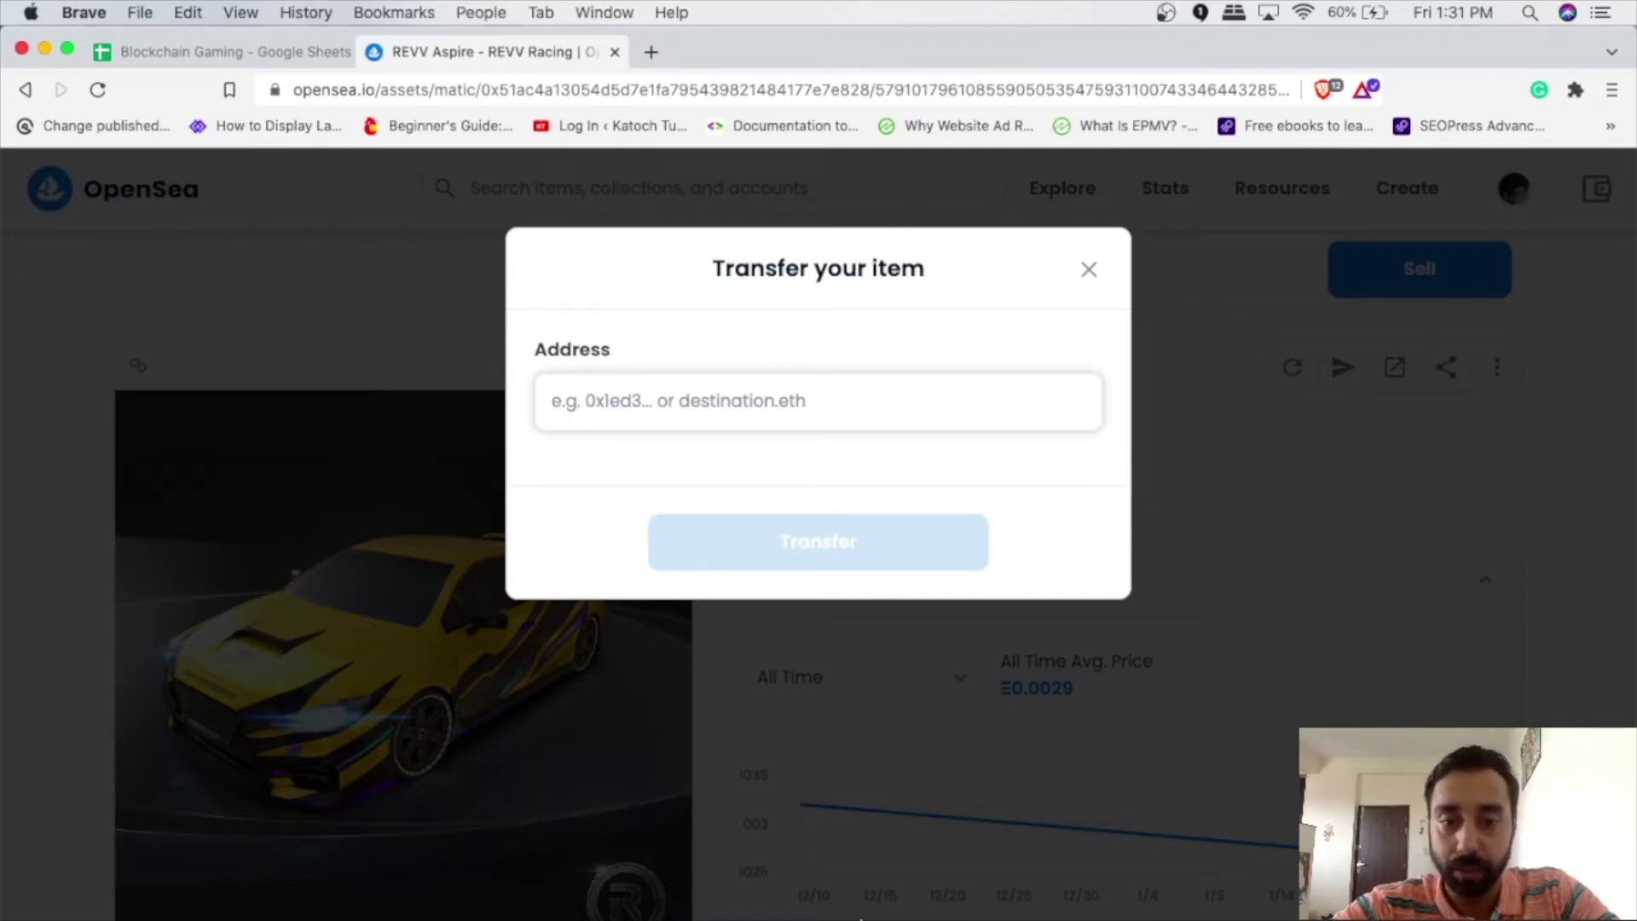
Switch to Ledger Live's Manager listing the Nano S's Ethereum and XRP apps
click(848, 918)
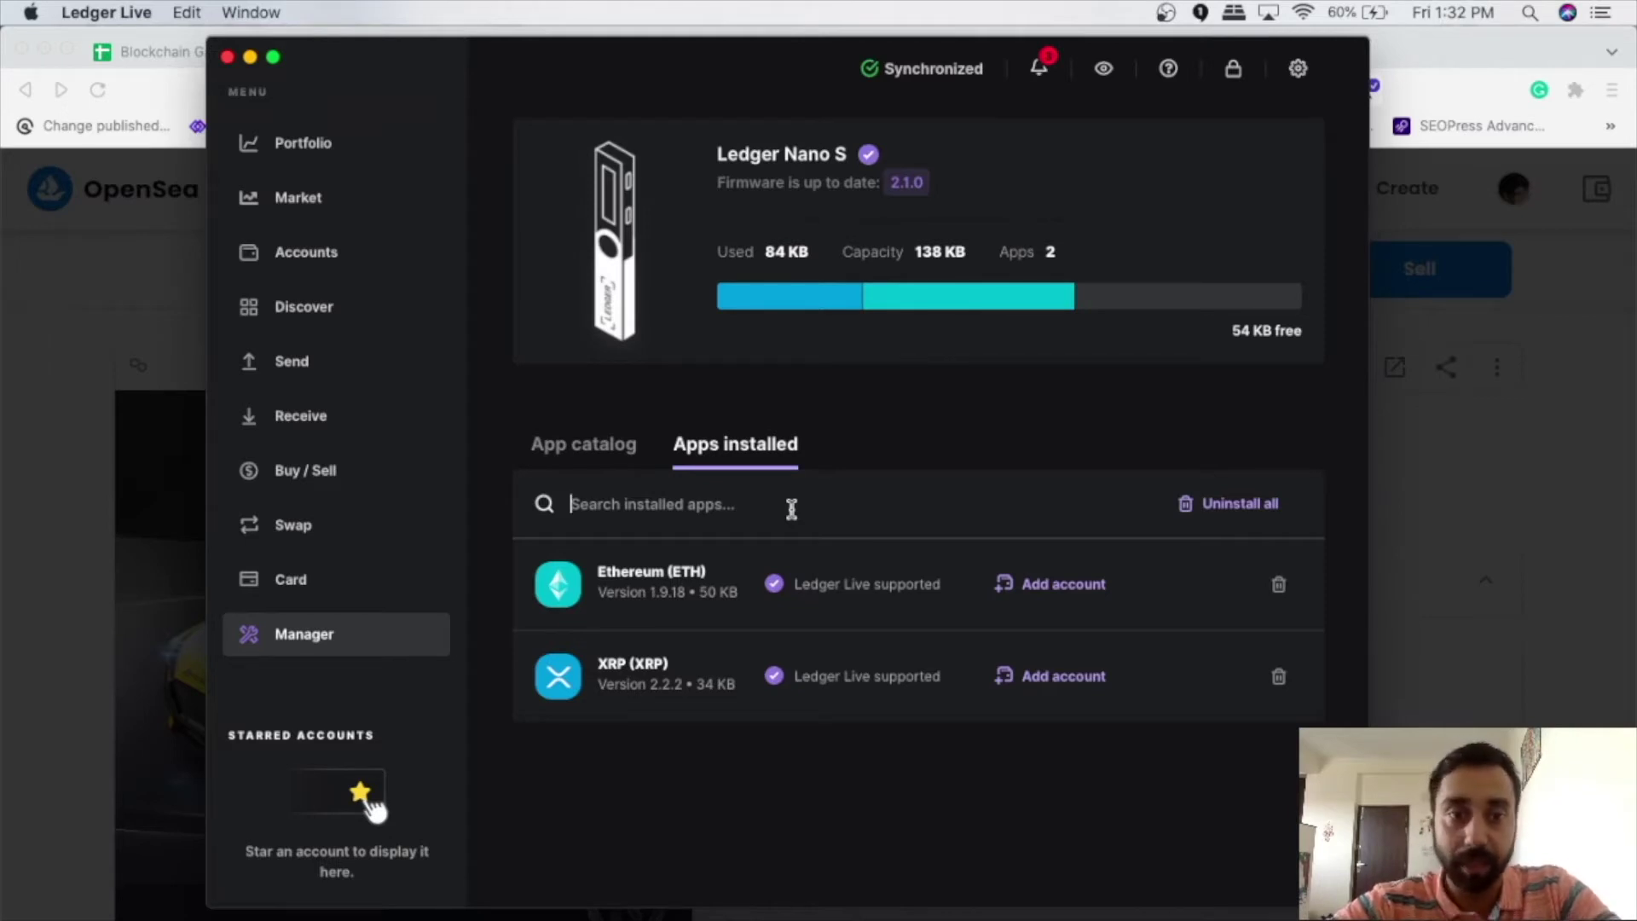
Find 'polygon' in Manager, install the Polygon app, and begin adding a Polygon account
text(polygon)
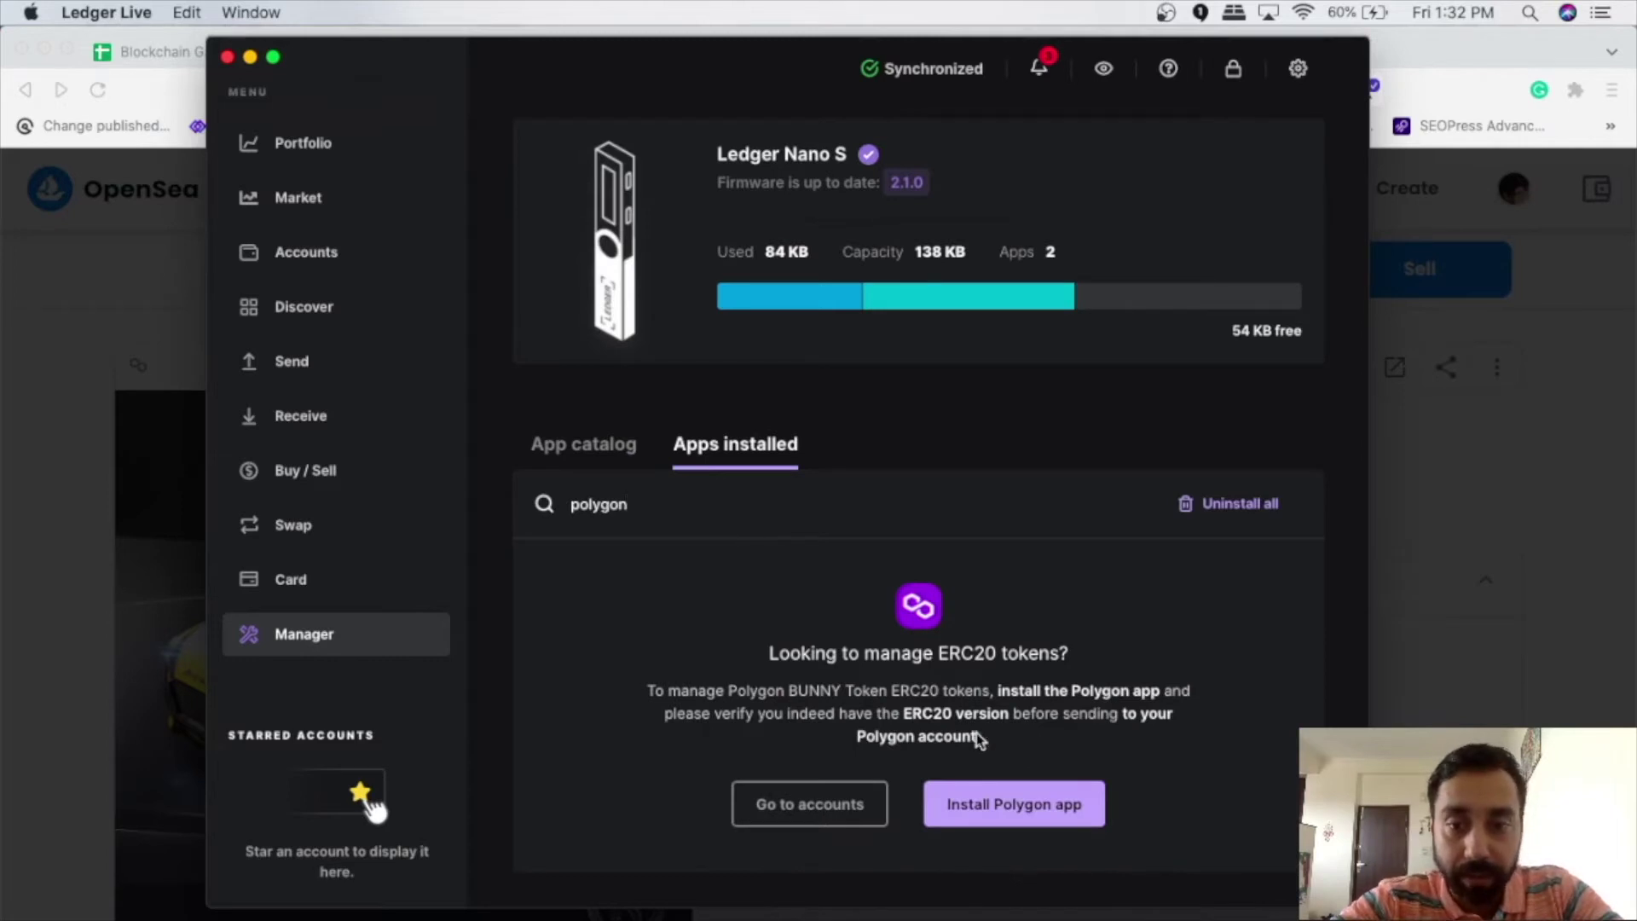
click(979, 805)
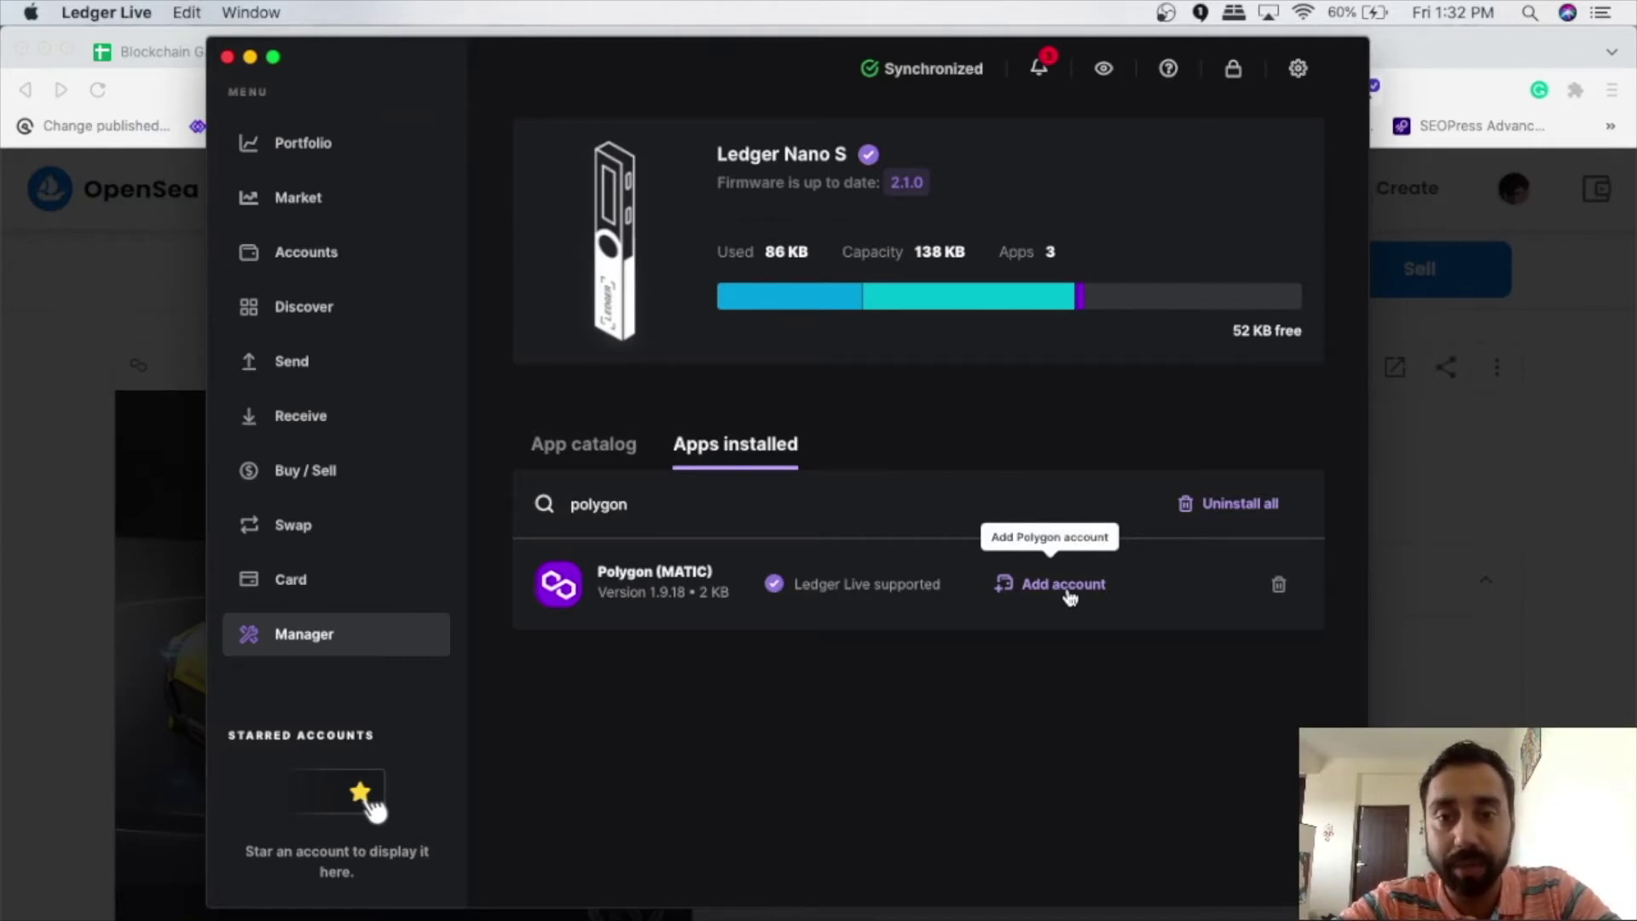
click(1064, 585)
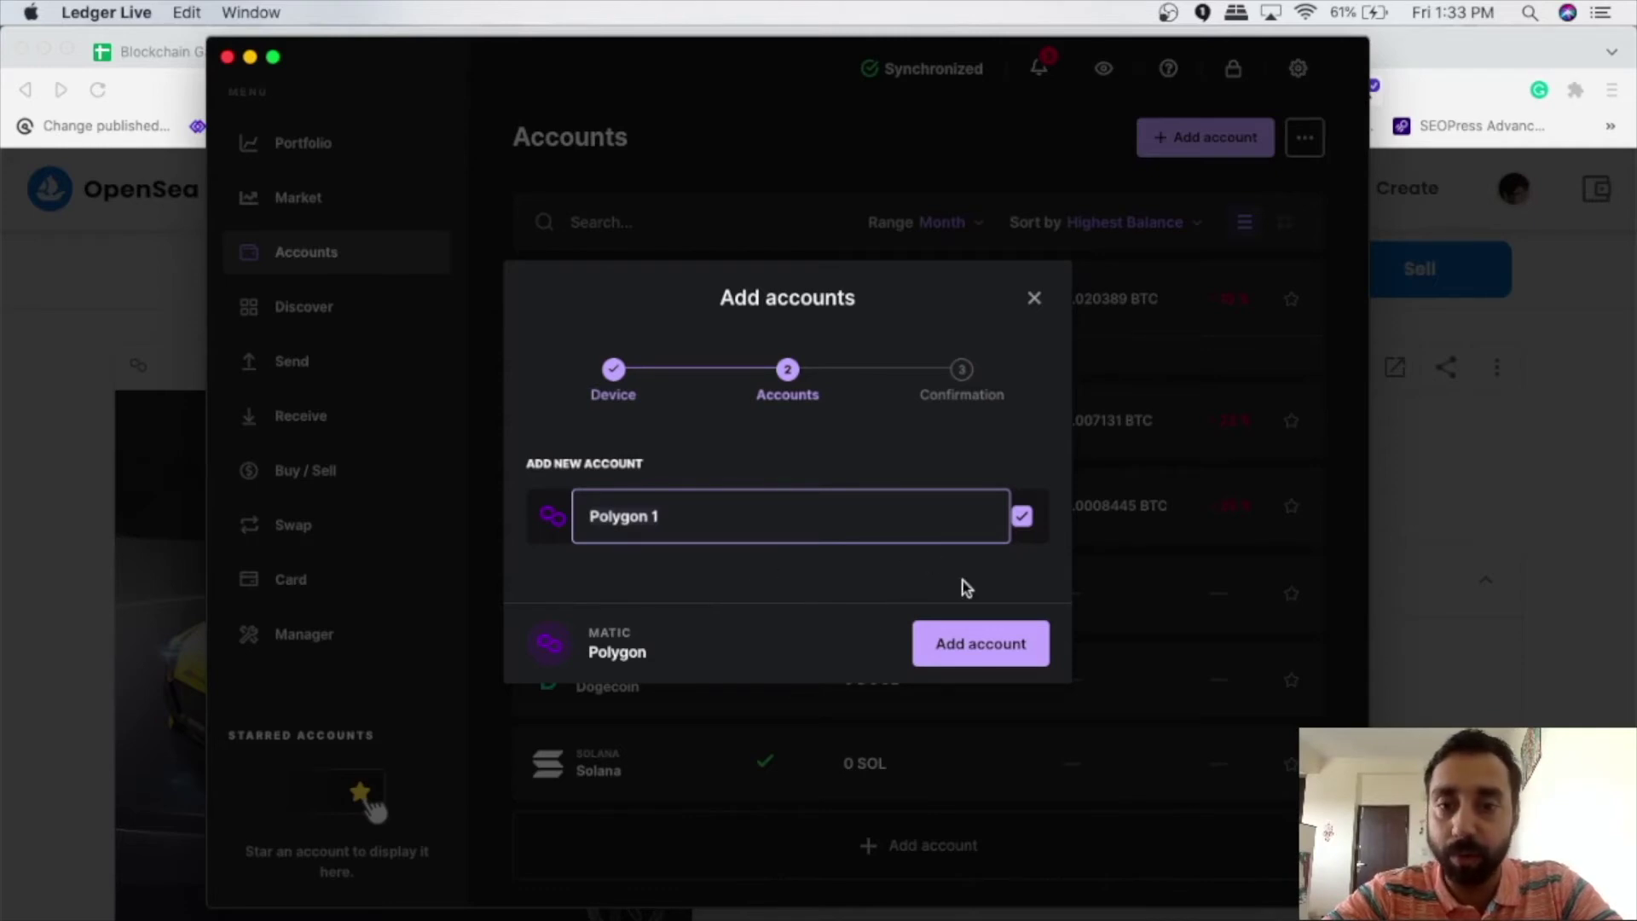
Add the Polygon 1 account, then copy its receive address from the Receive flow
click(976, 648)
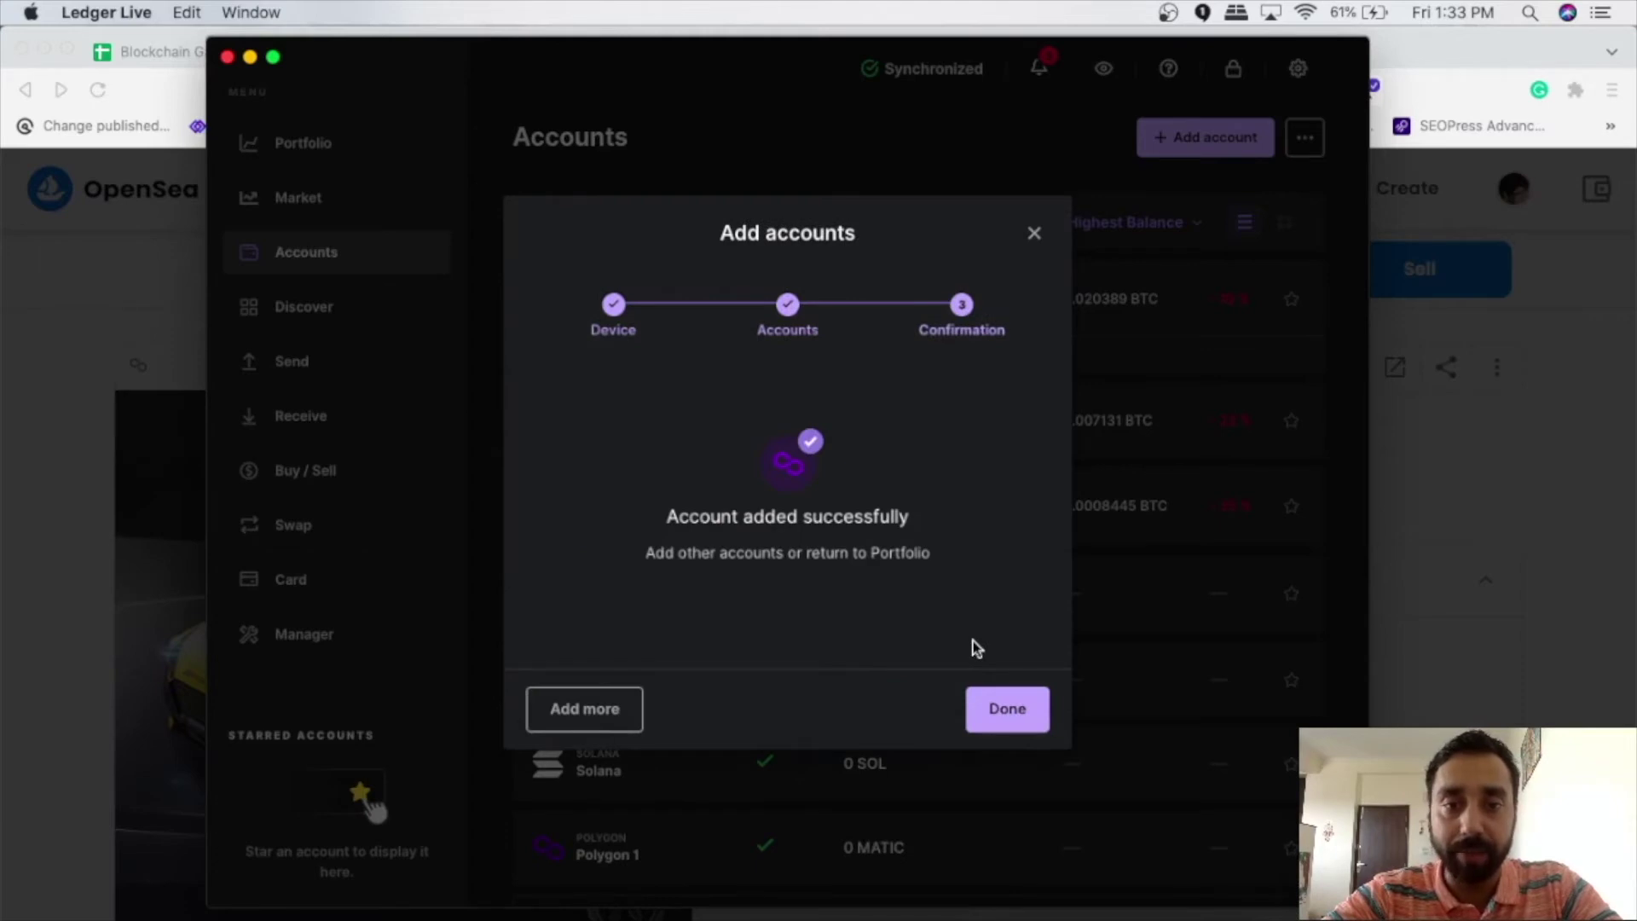
click(1006, 712)
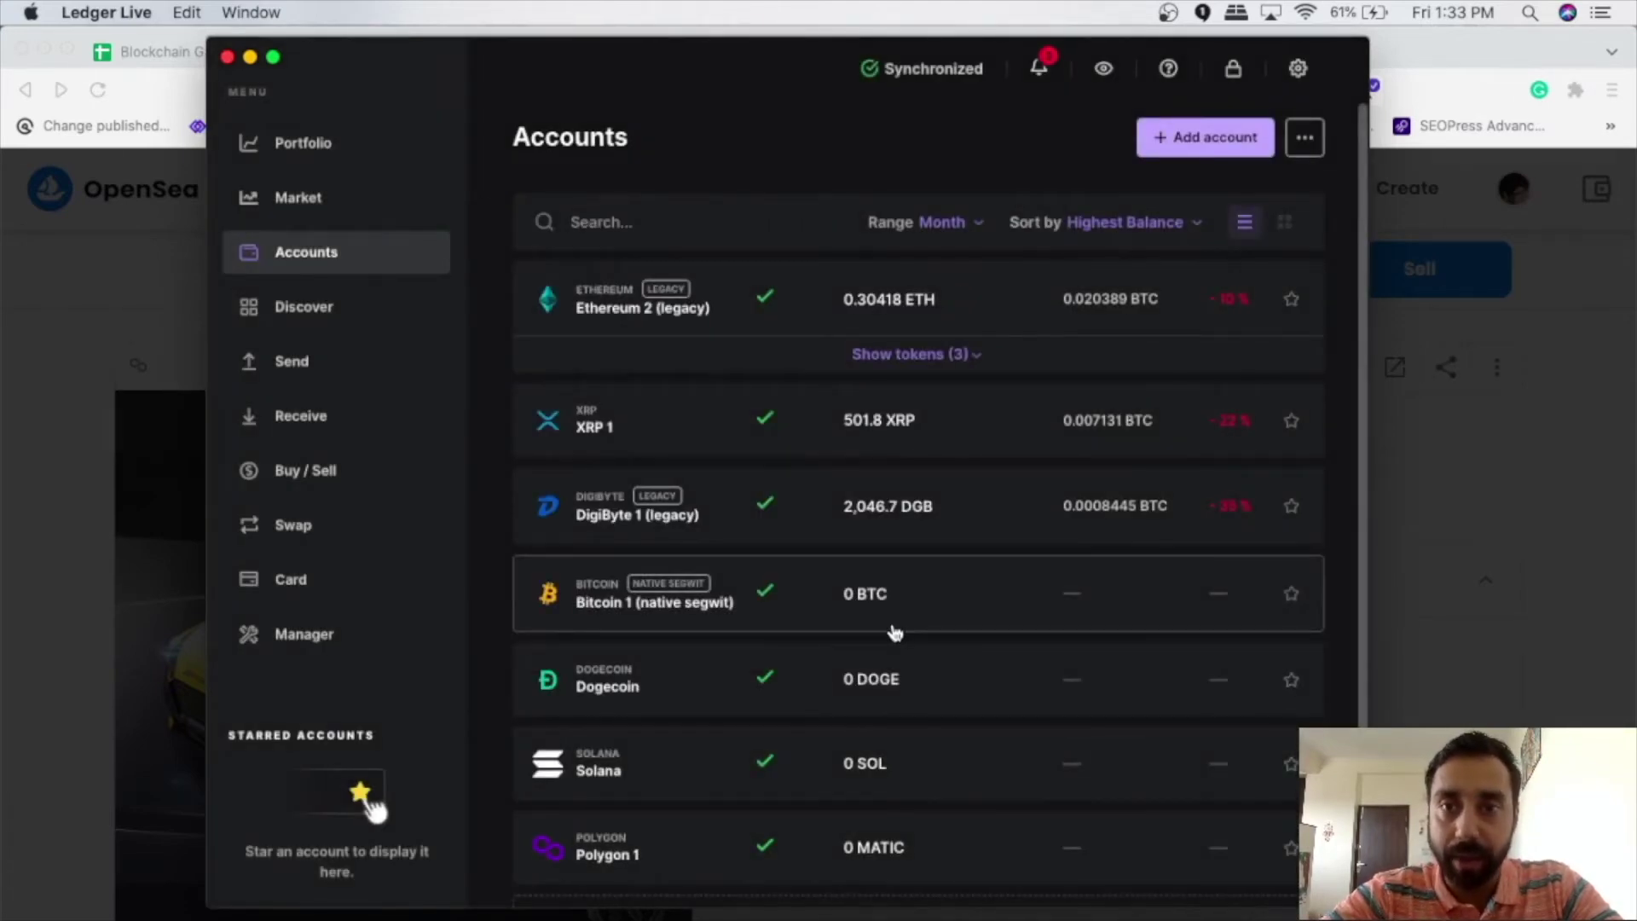
scroll(892, 630, down, 3)
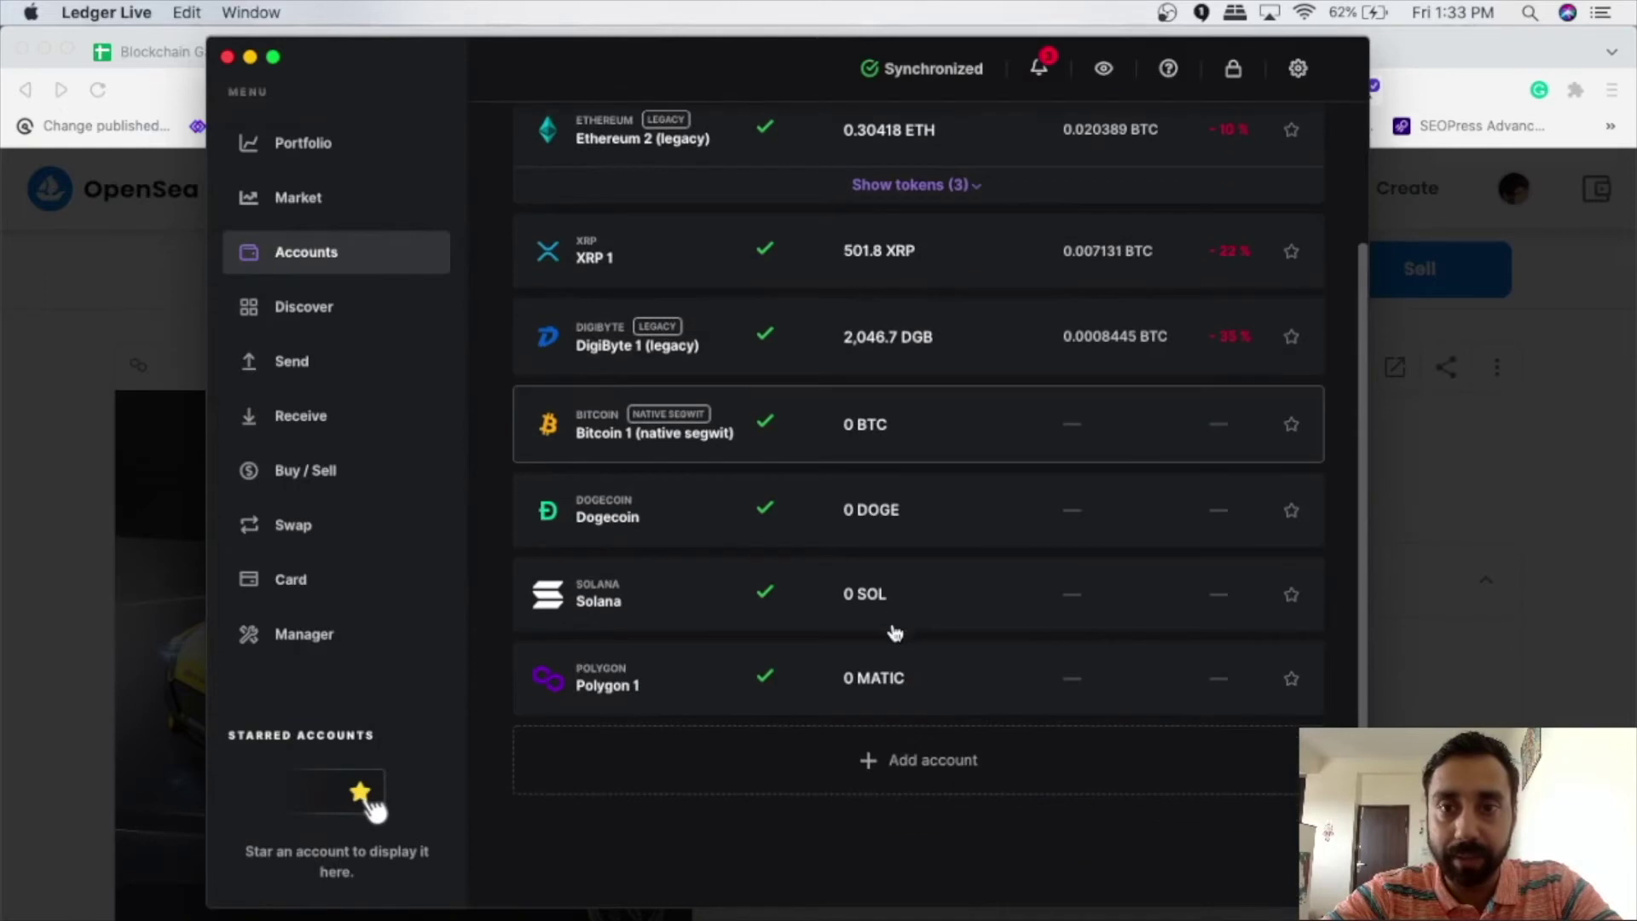
click(680, 687)
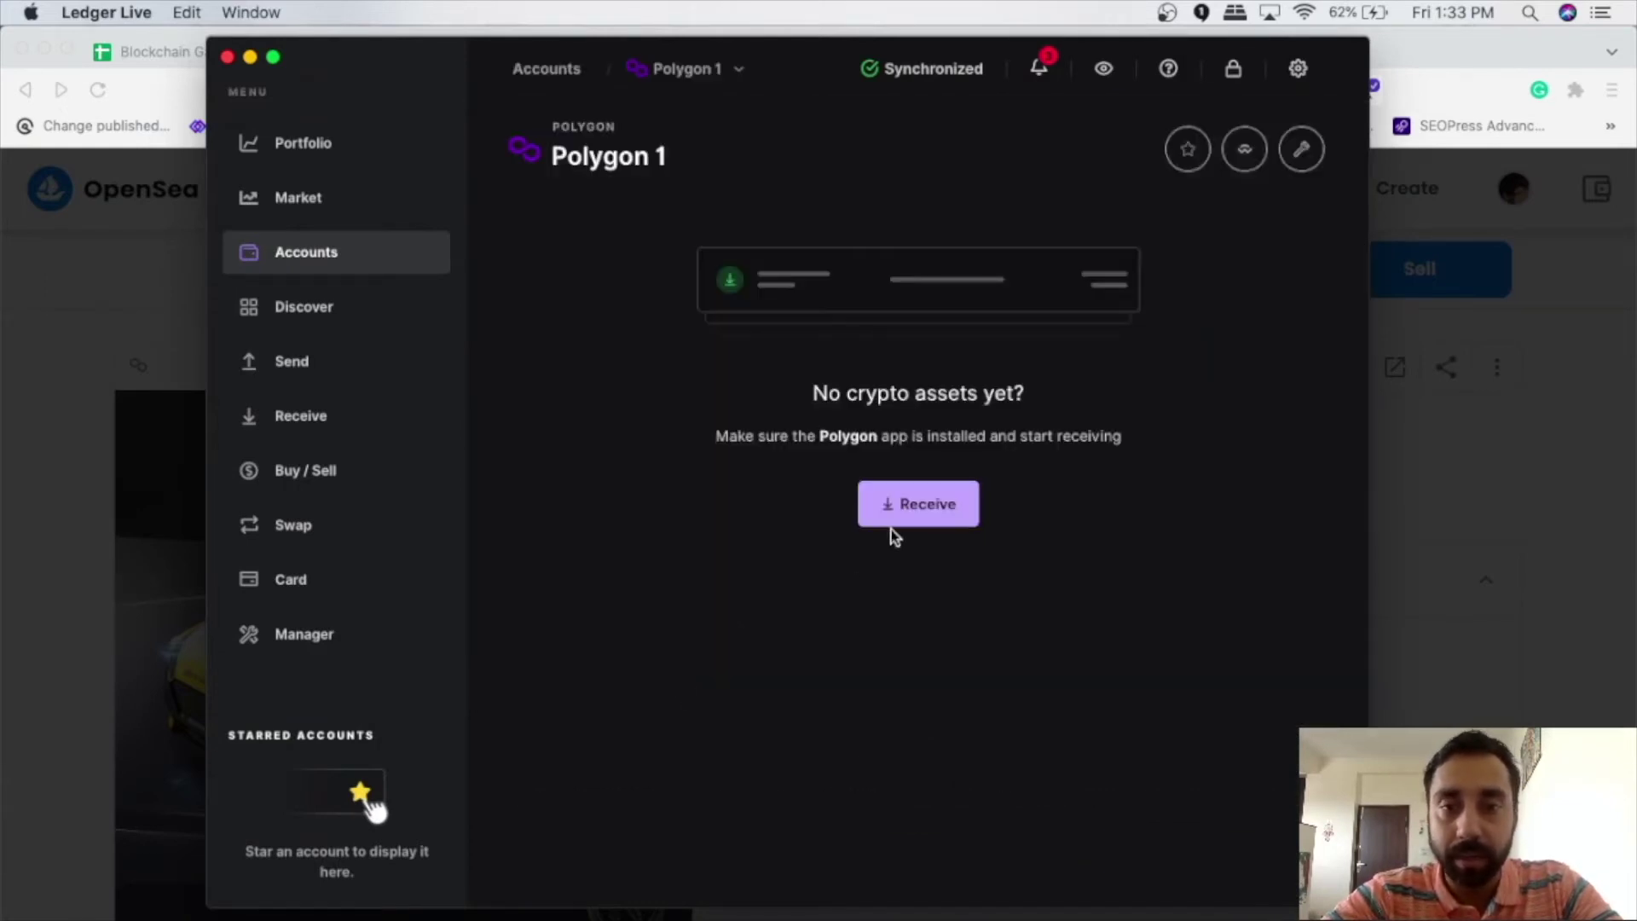
click(928, 512)
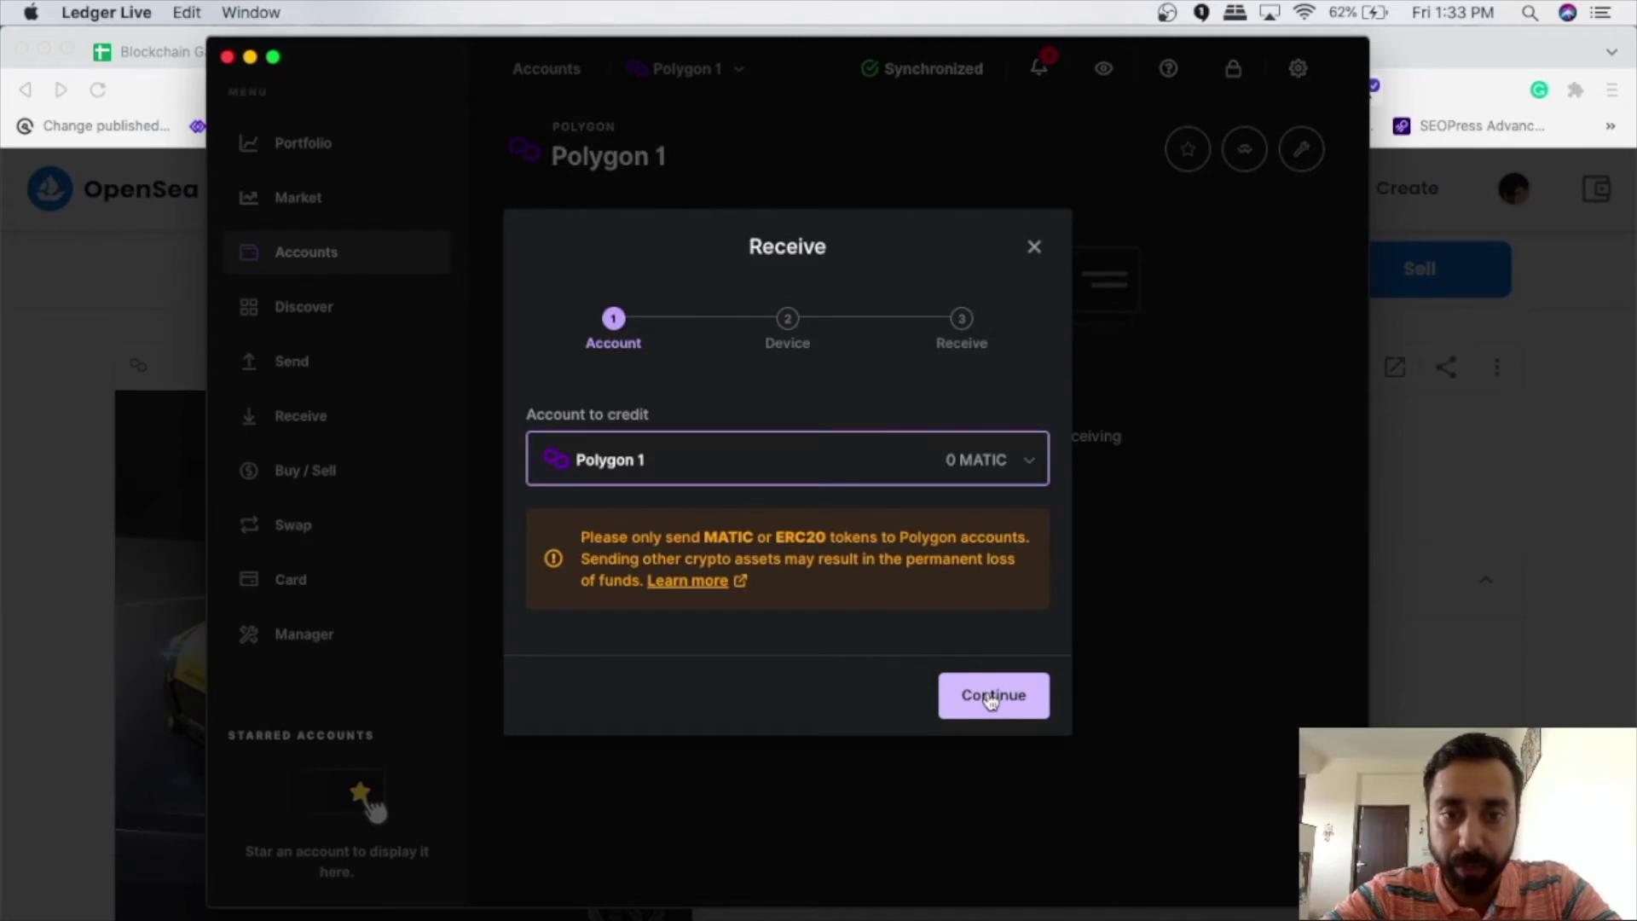
click(990, 699)
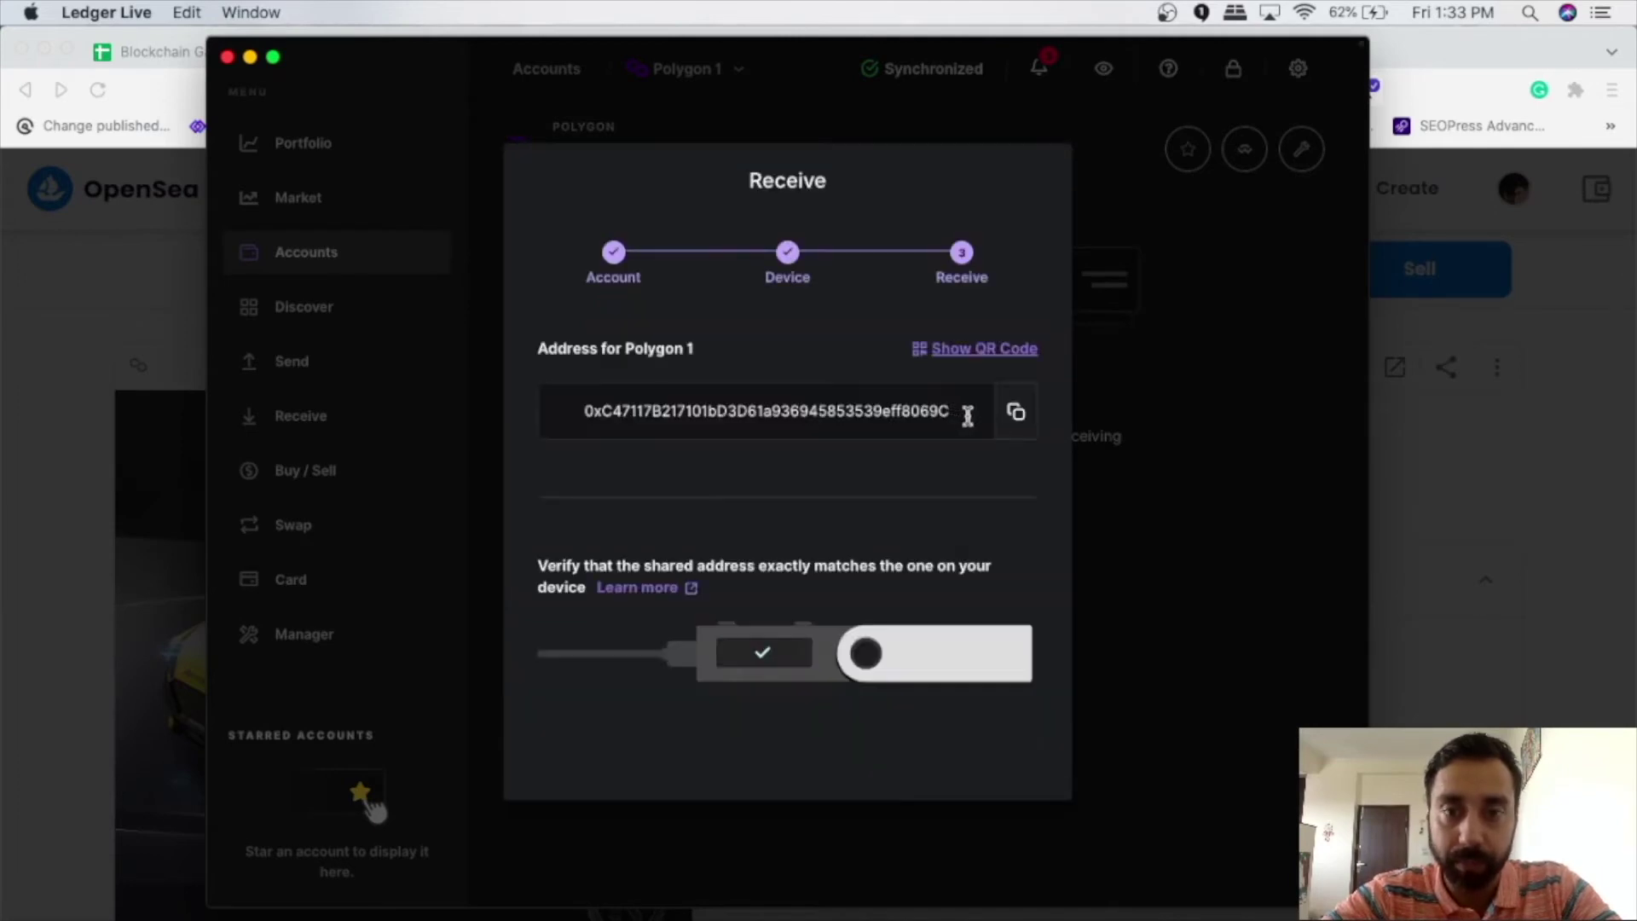
click(1016, 415)
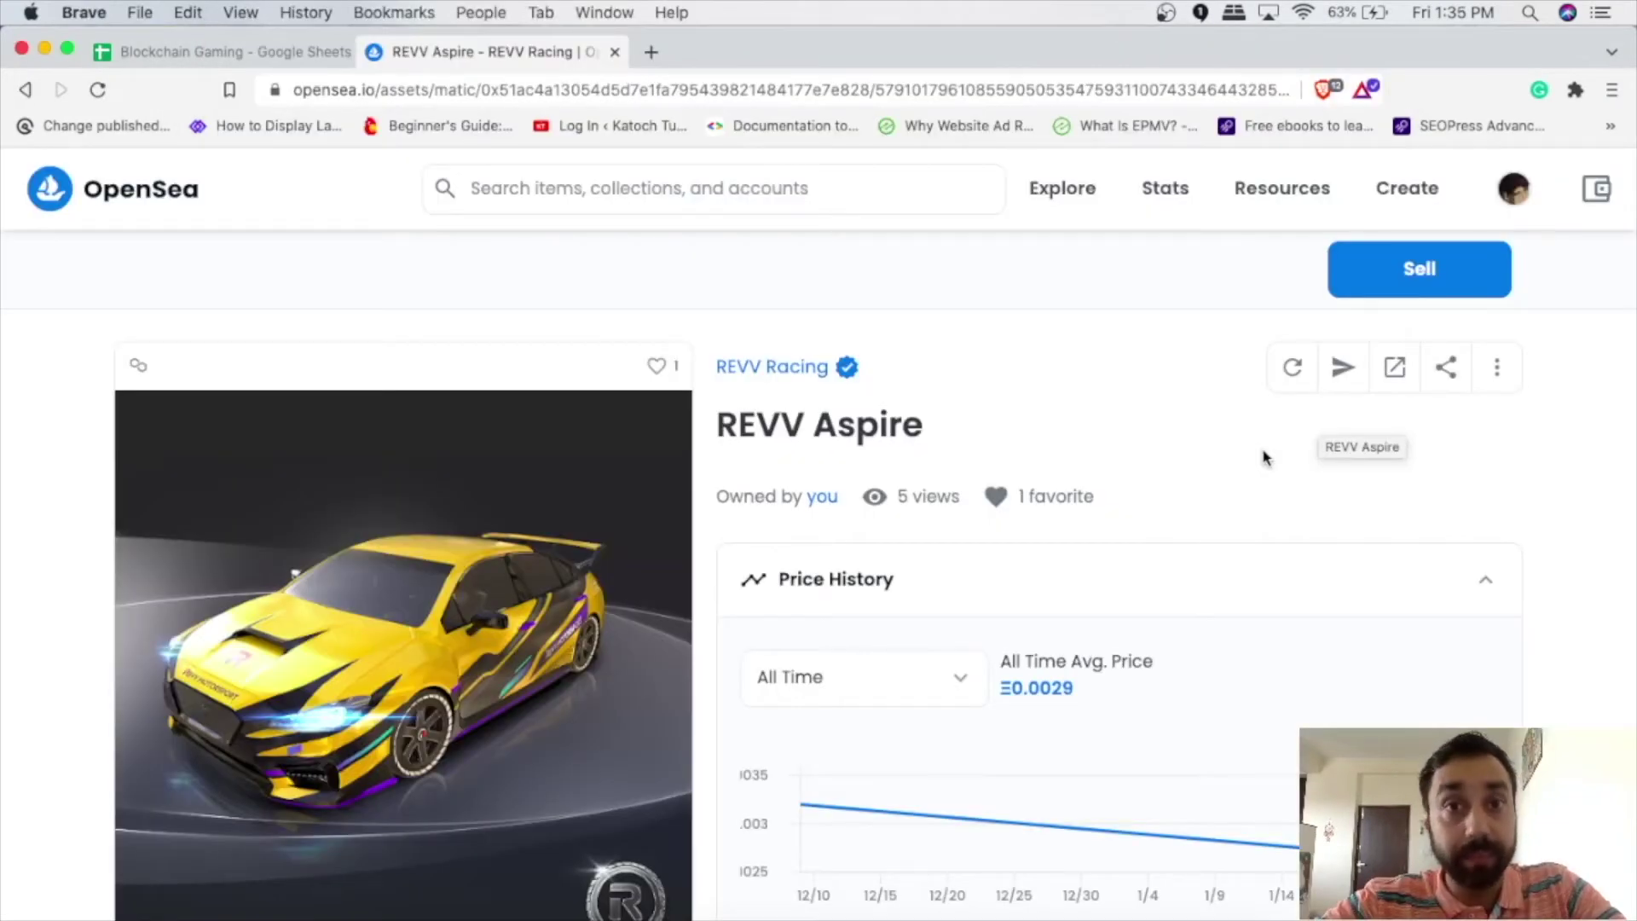
Revisit the REVV Aspire transfer form, then scroll down the item page
click(1344, 370)
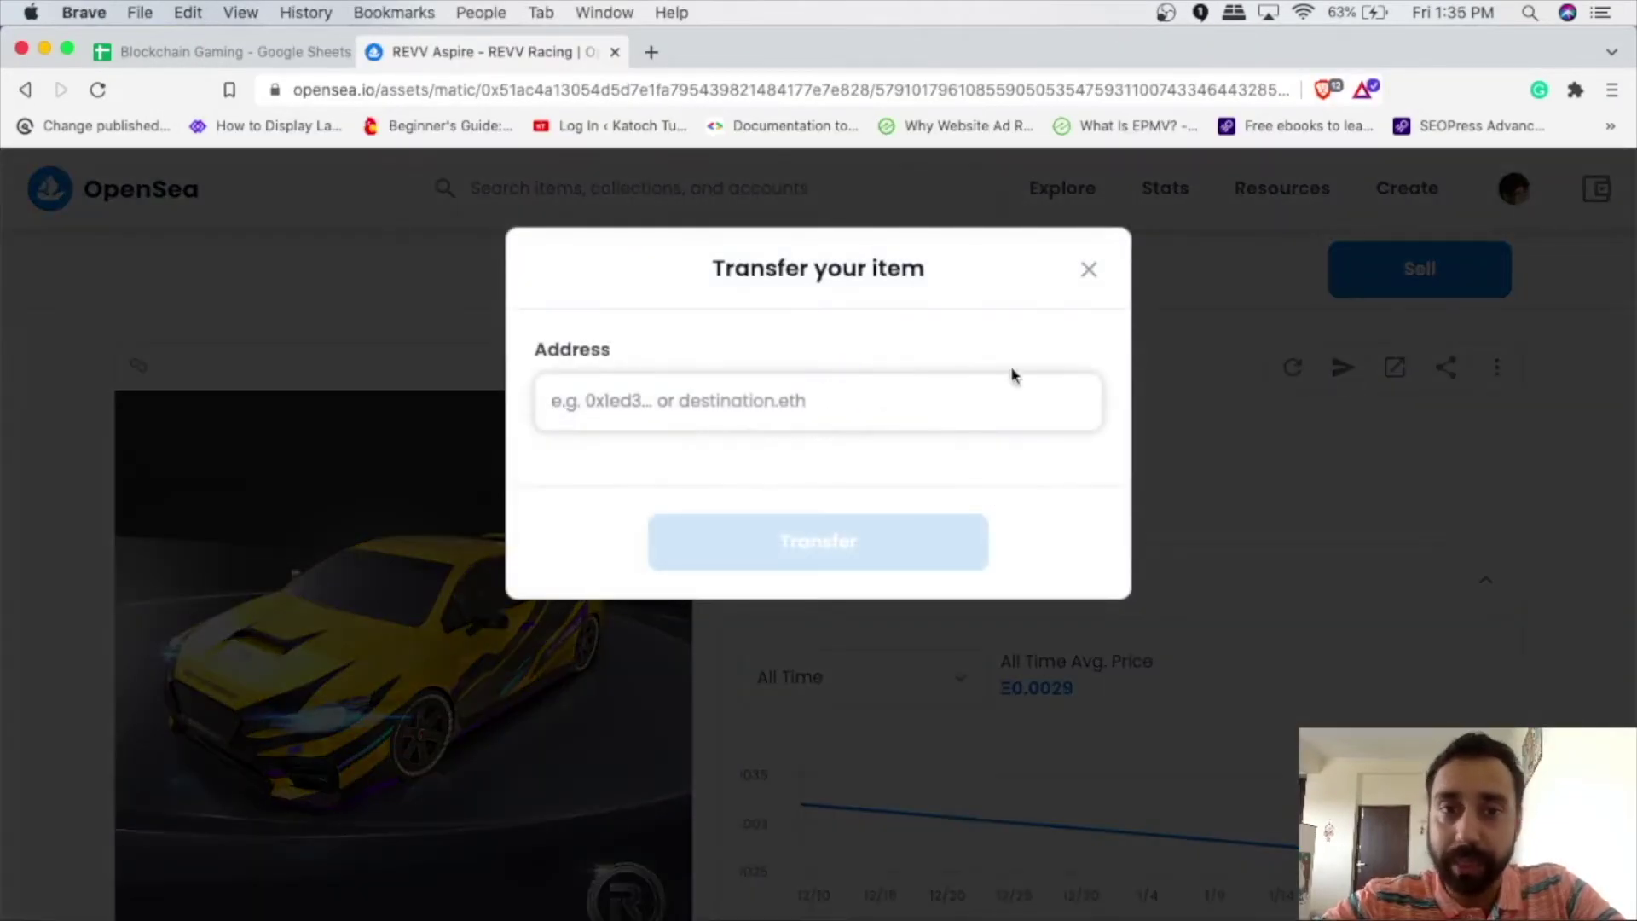
click(1089, 271)
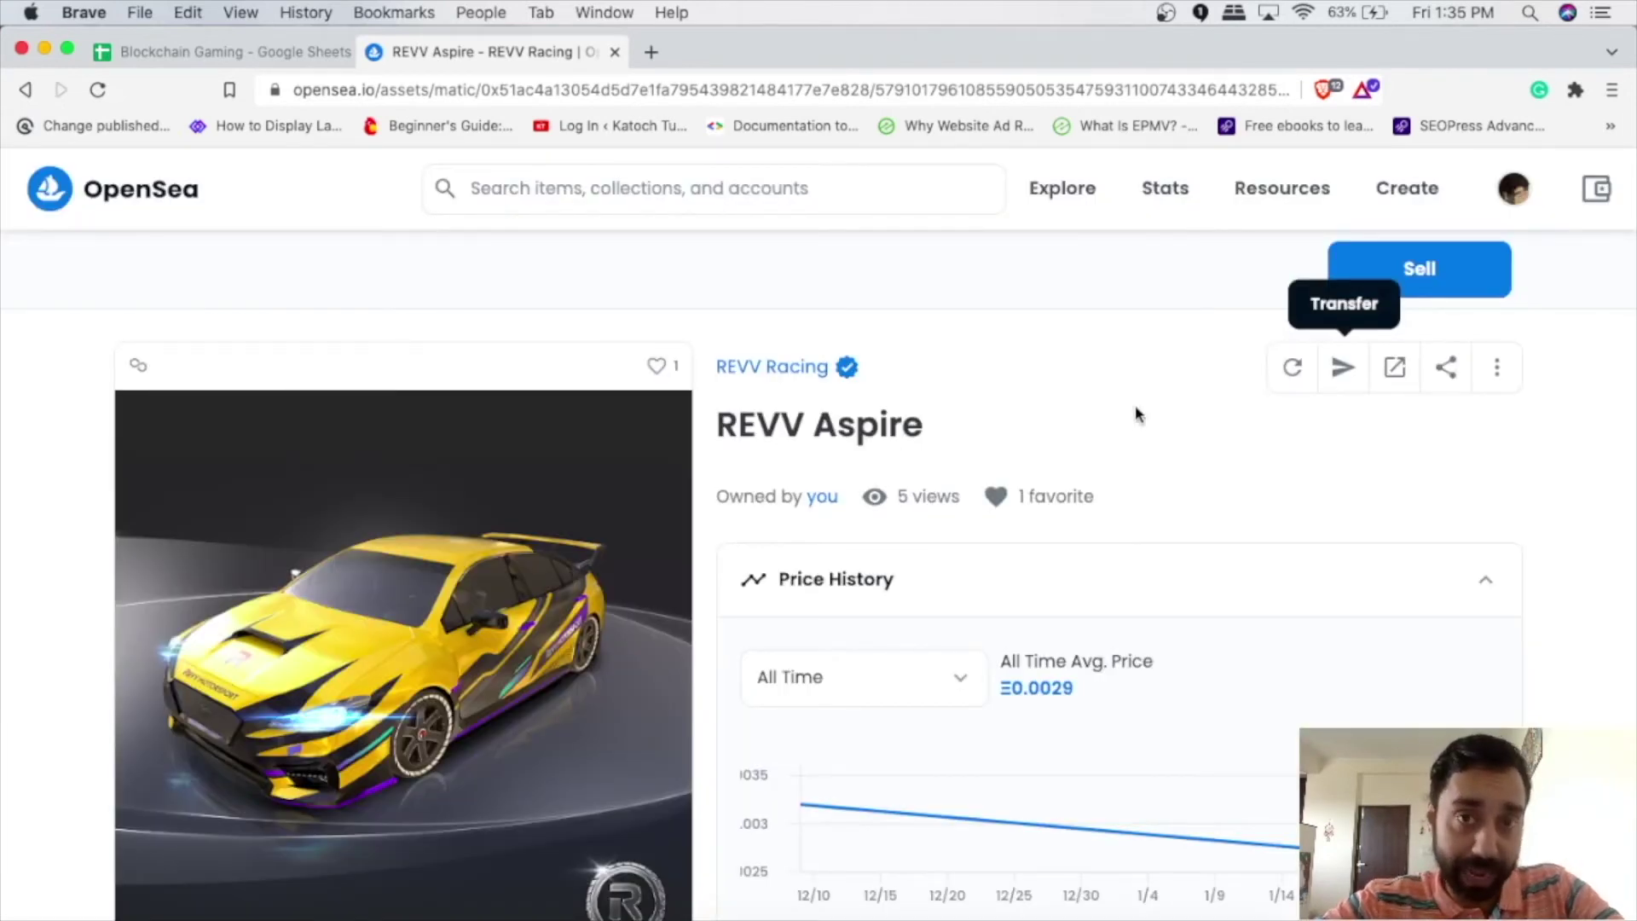
scroll(1082, 460, down, 15)
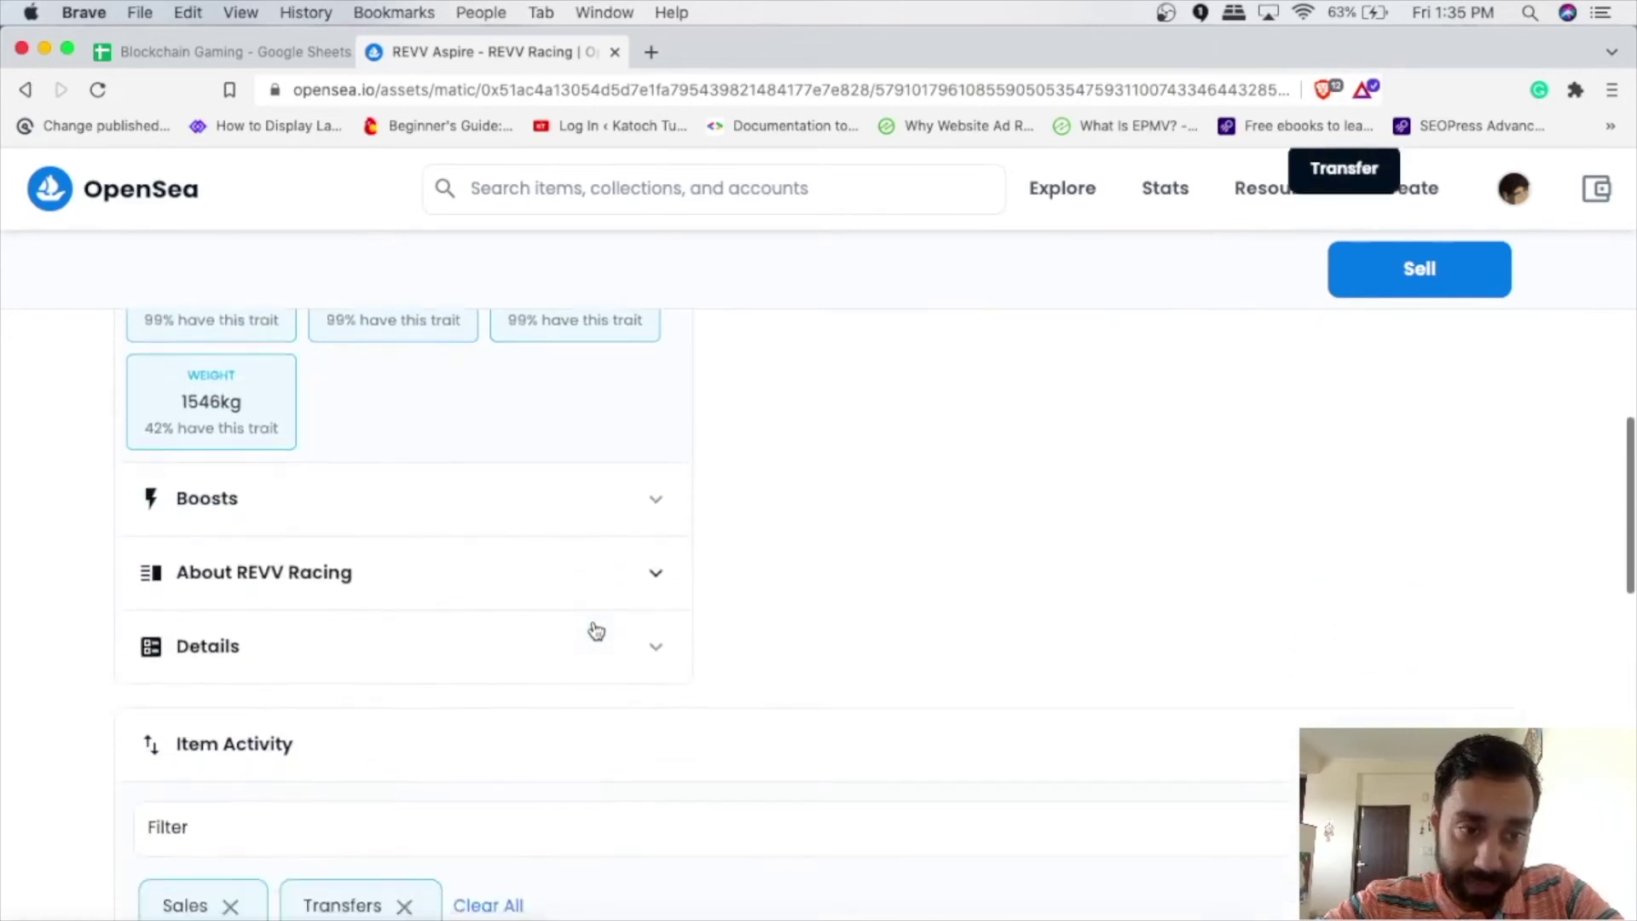
scroll(595, 629, down, 5)
scroll(594, 629, up, 5)
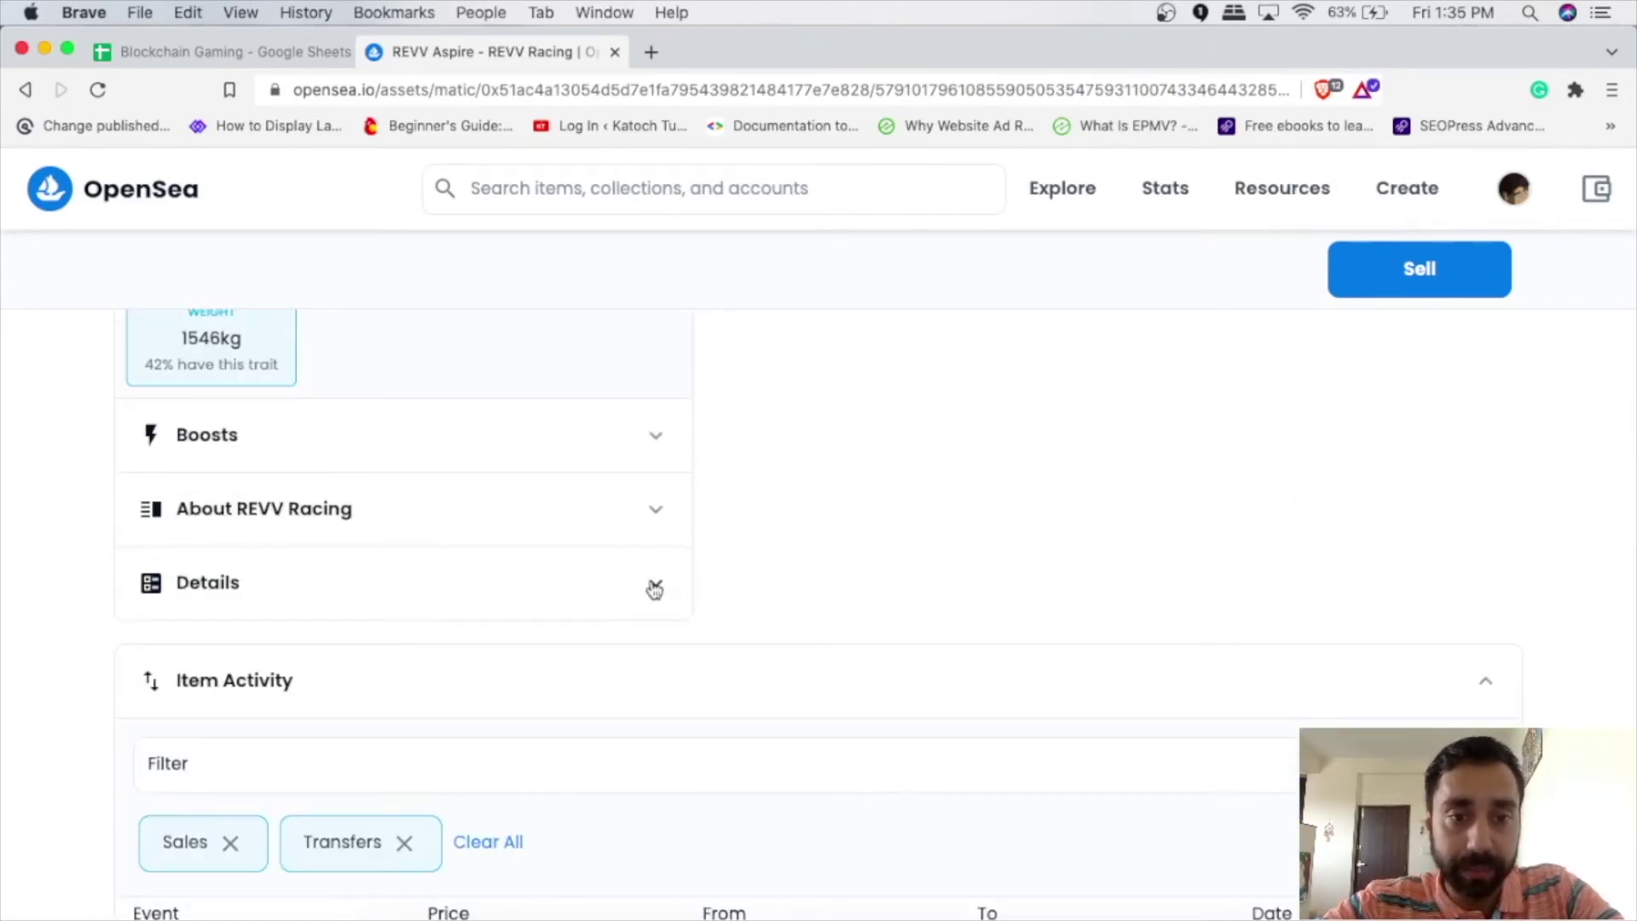
Expand the item's Details, highlight the ERC-1155 token standard, then switch to Ledger Live
click(657, 587)
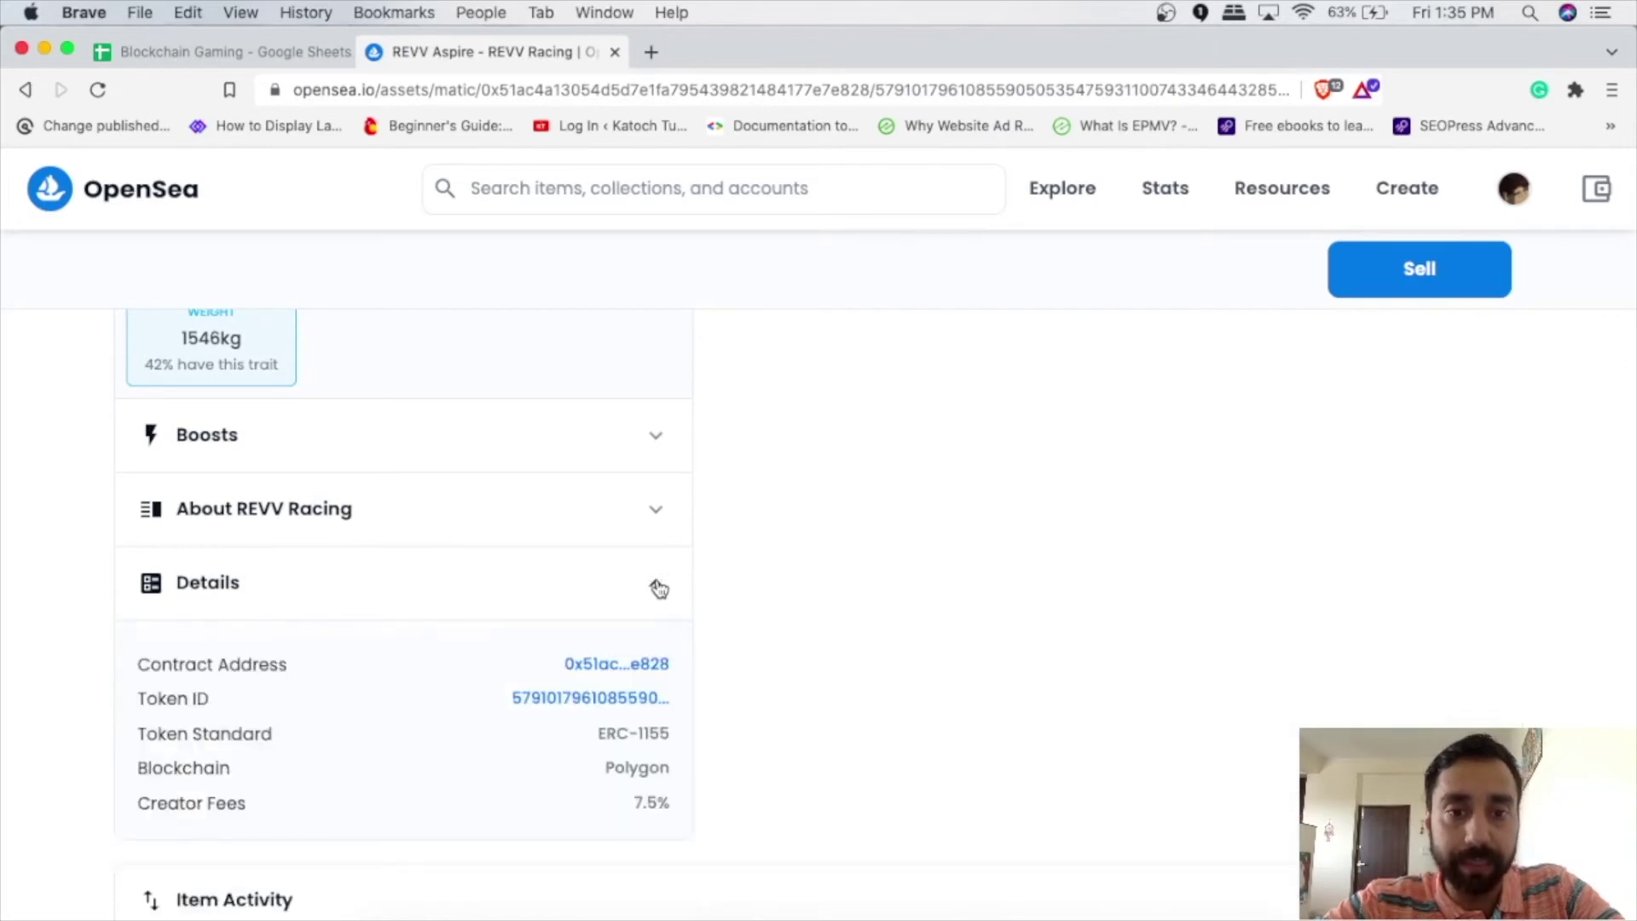
scroll(742, 593, down, 3)
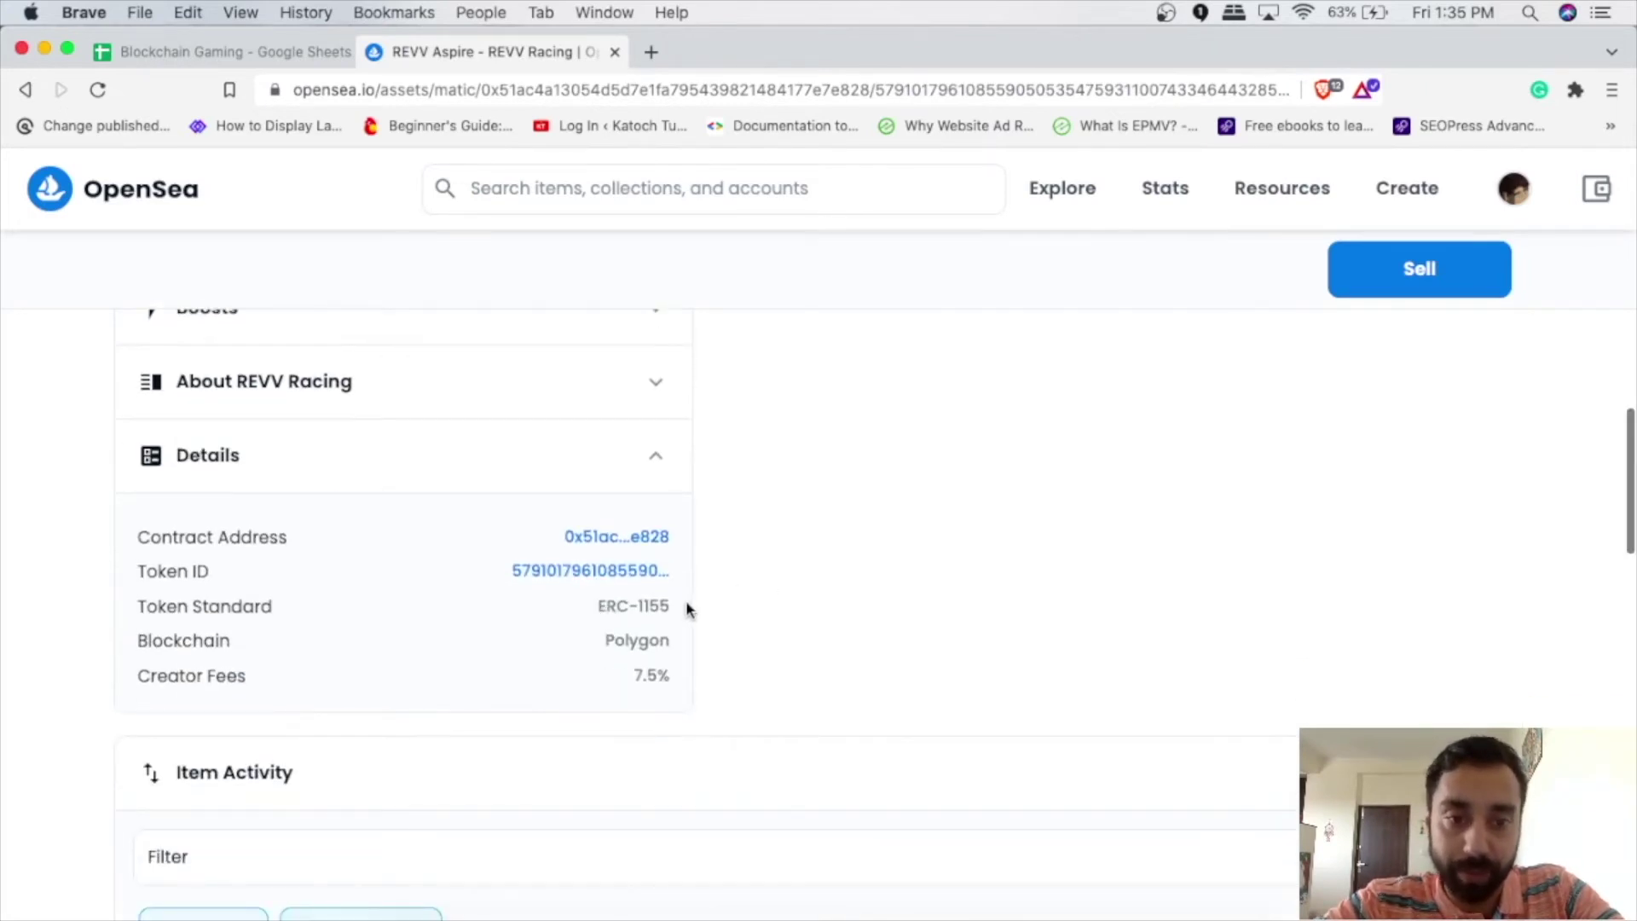
triple_click(687, 611)
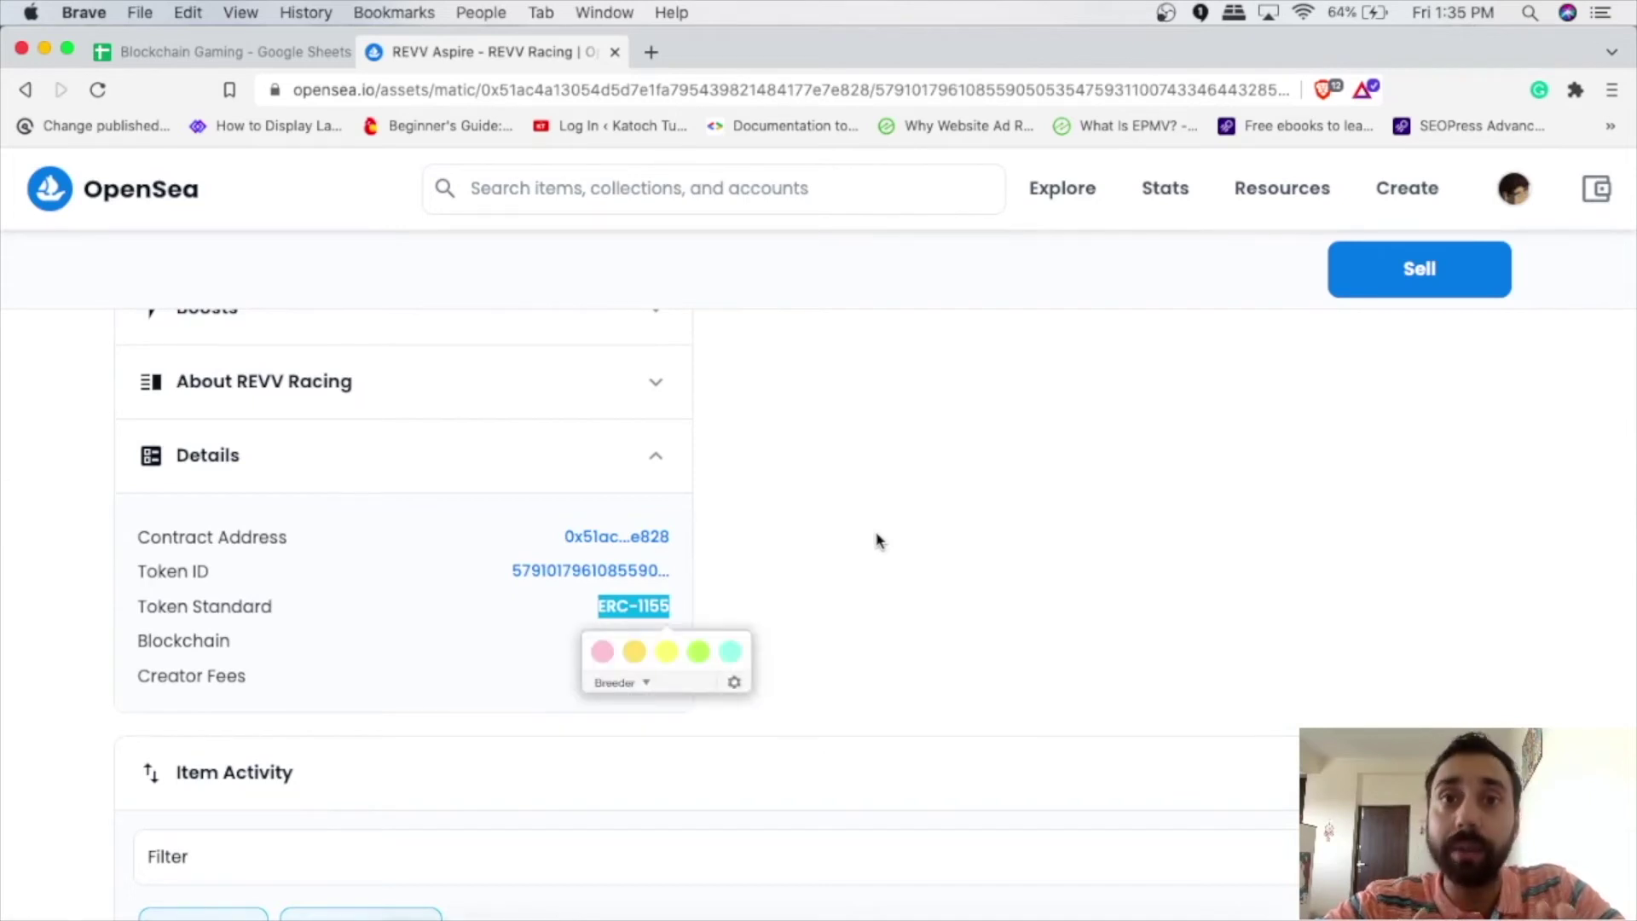
click(879, 541)
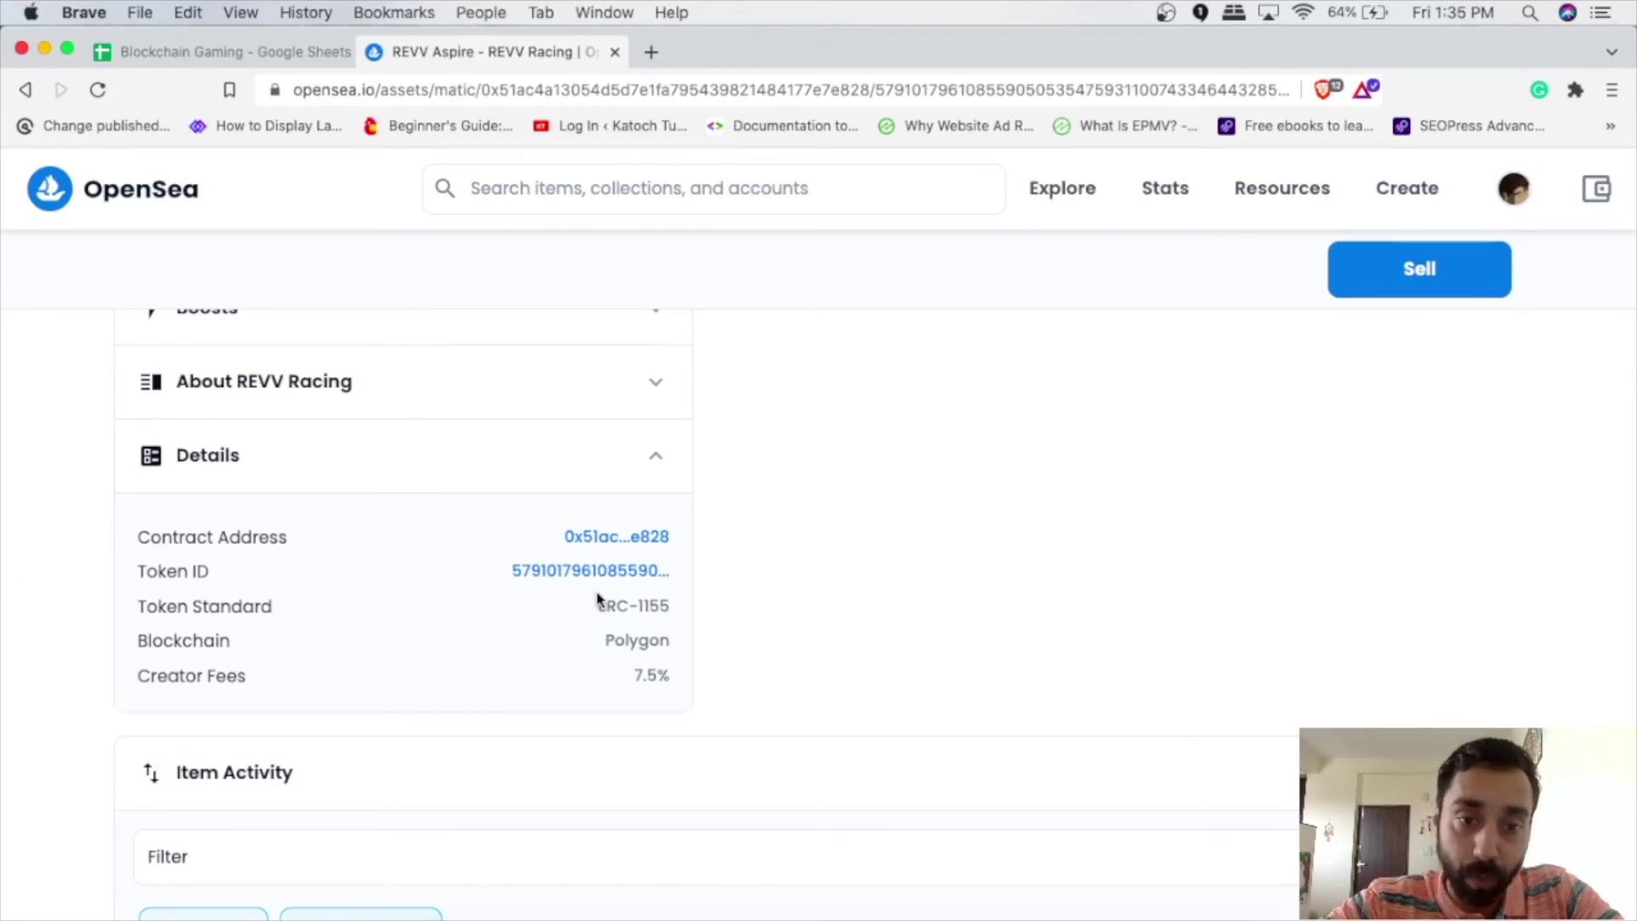
drag(598, 607, 671, 607)
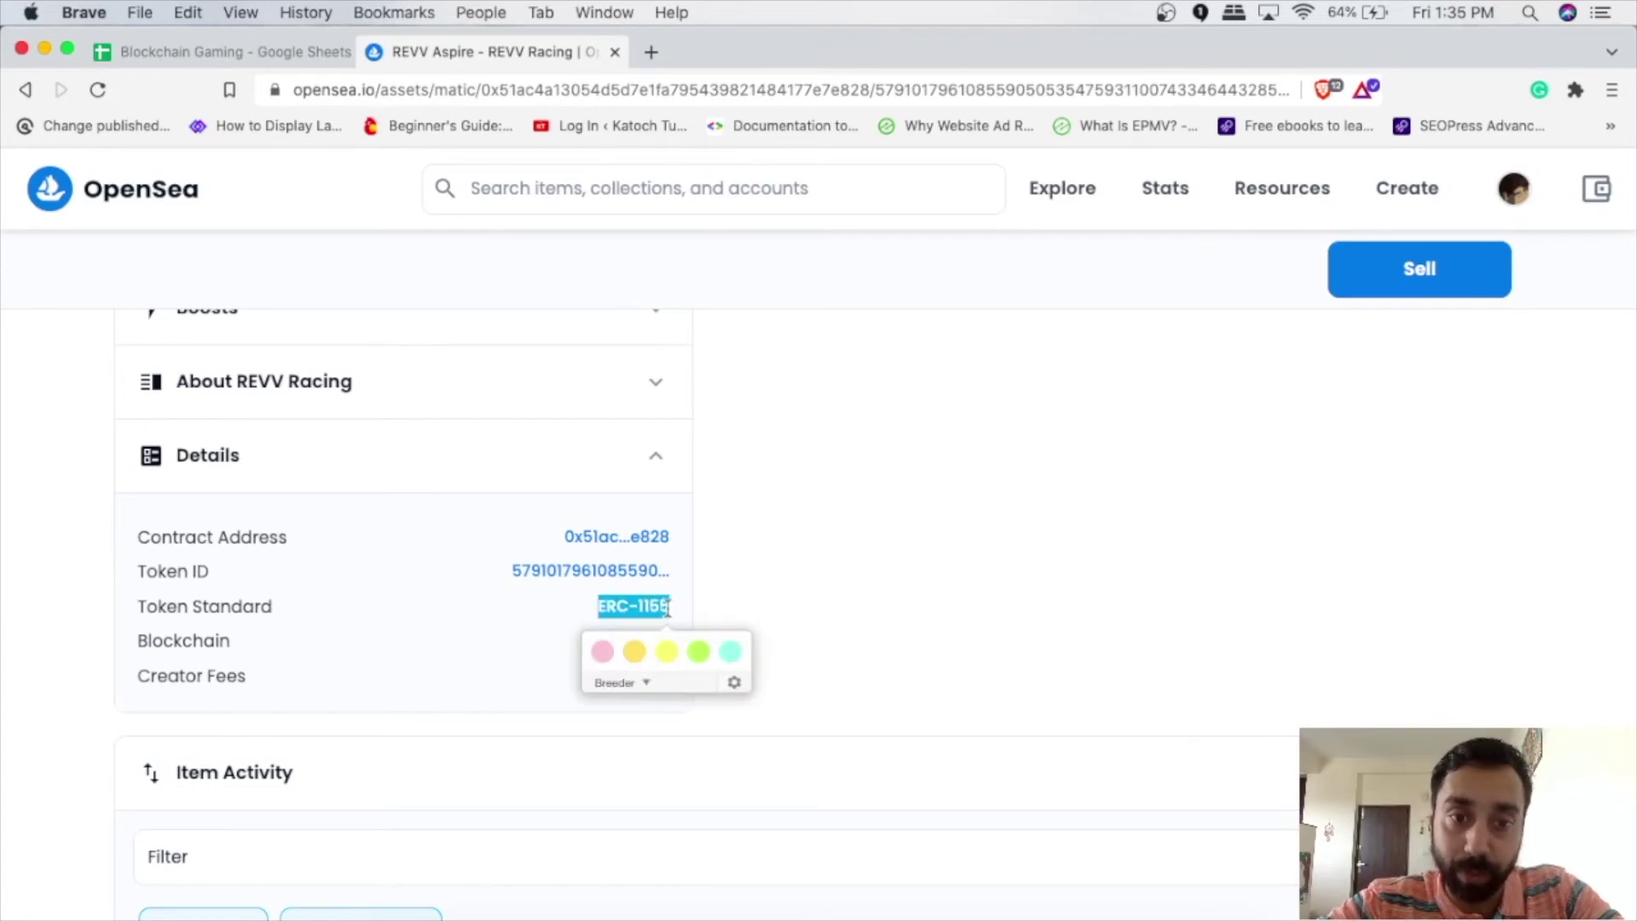
click(920, 588)
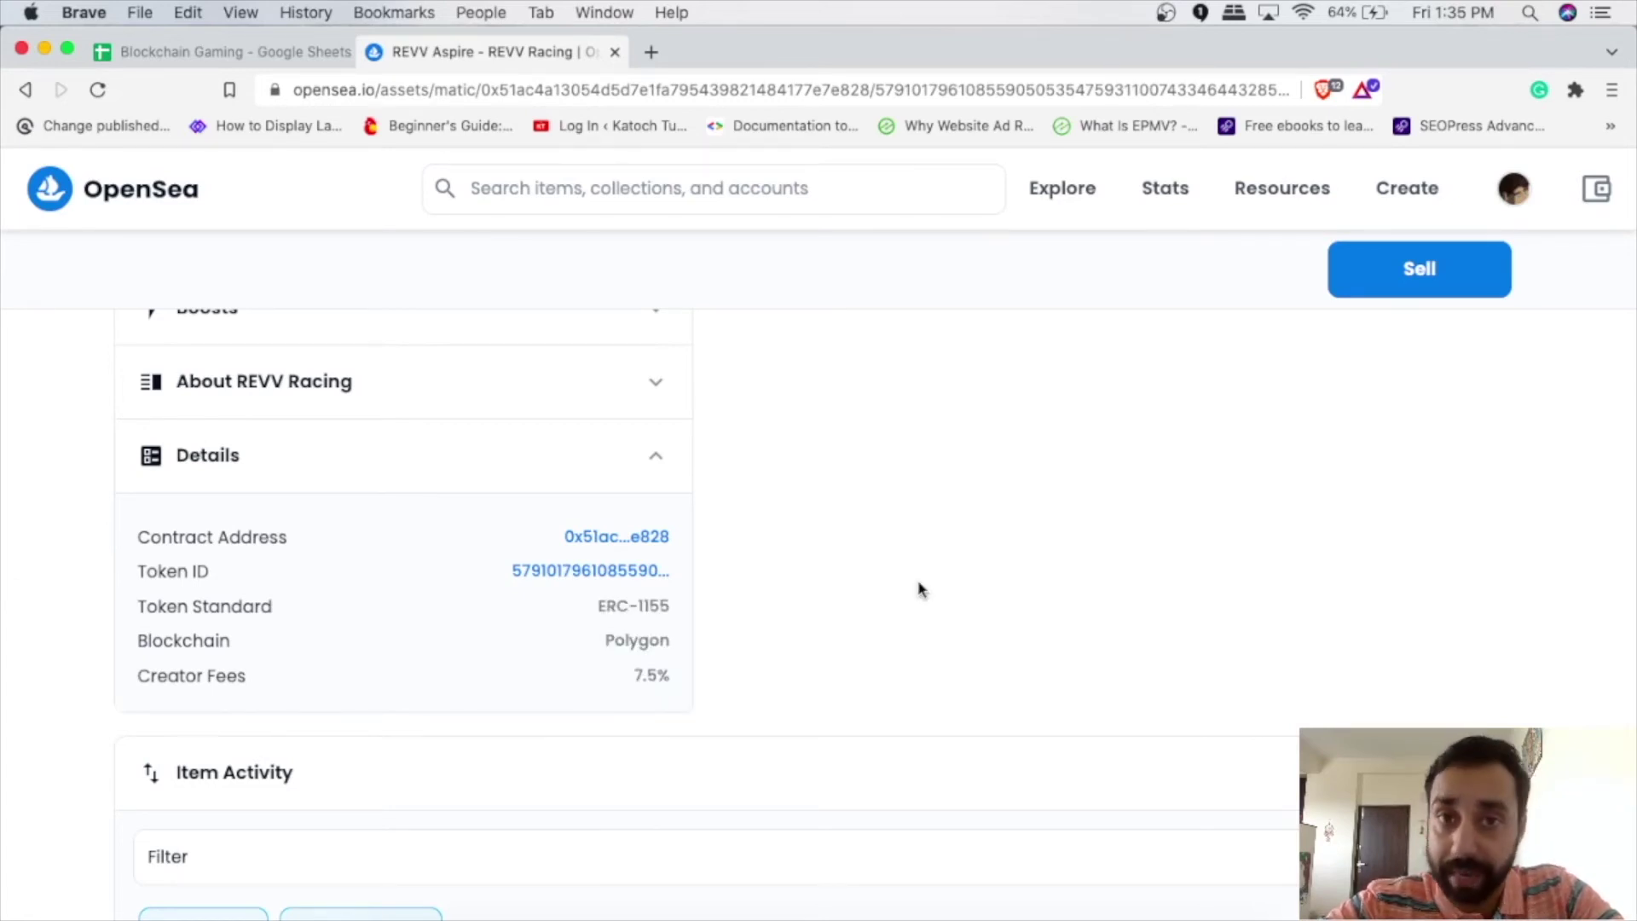
click(882, 914)
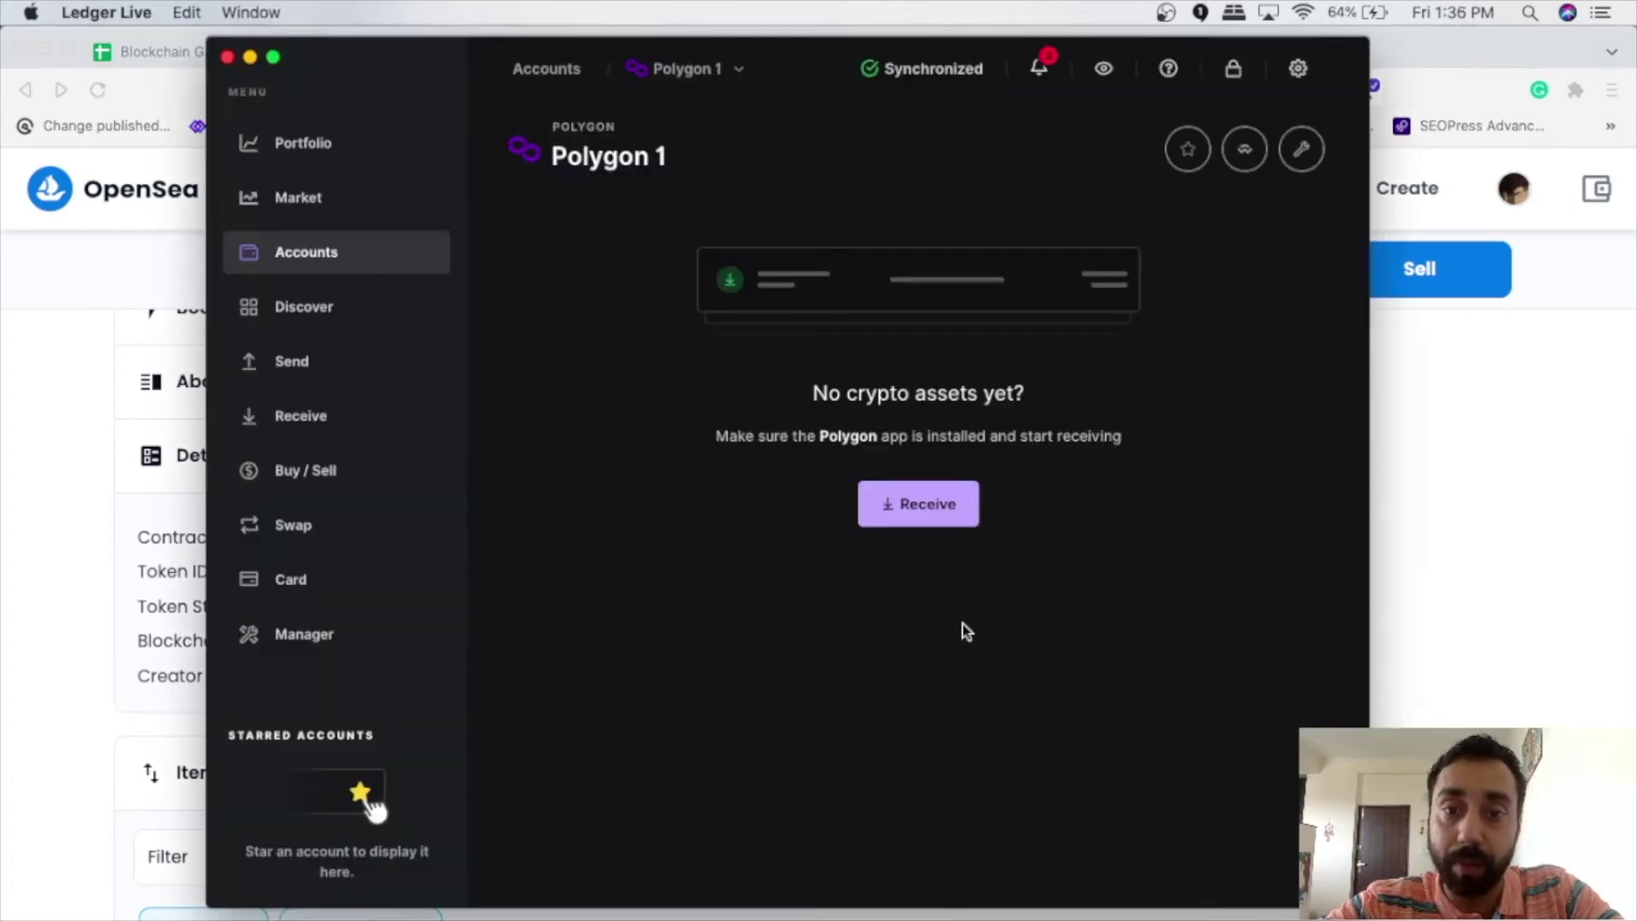
Start a receive request for Polygon 1, then return to the OpenSea item page
click(927, 515)
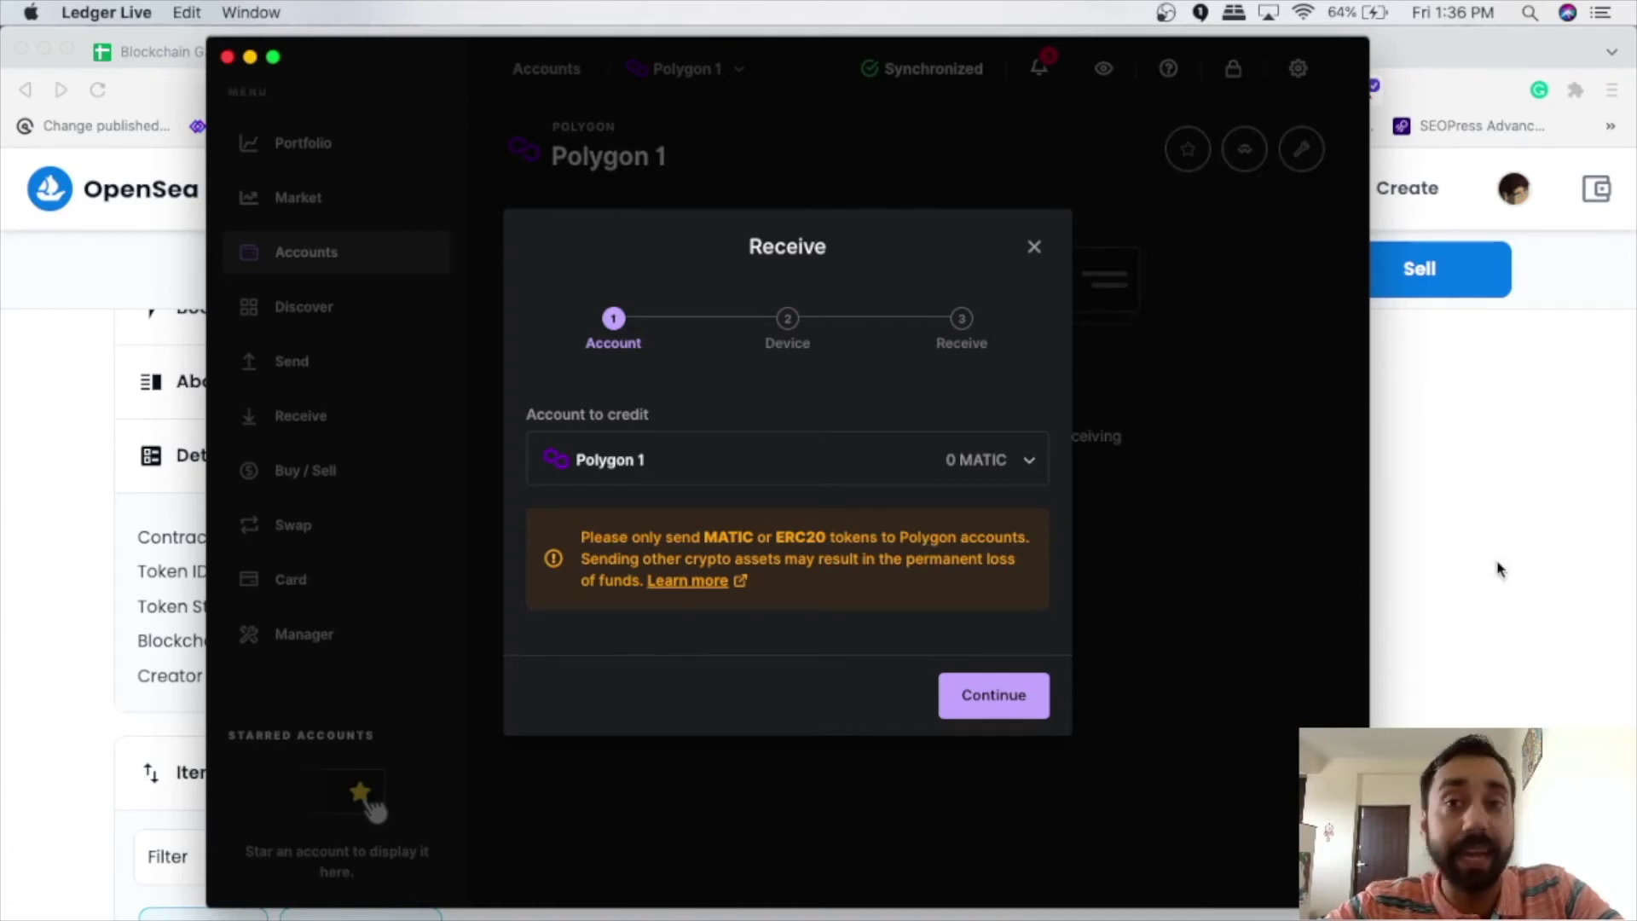
click(1513, 573)
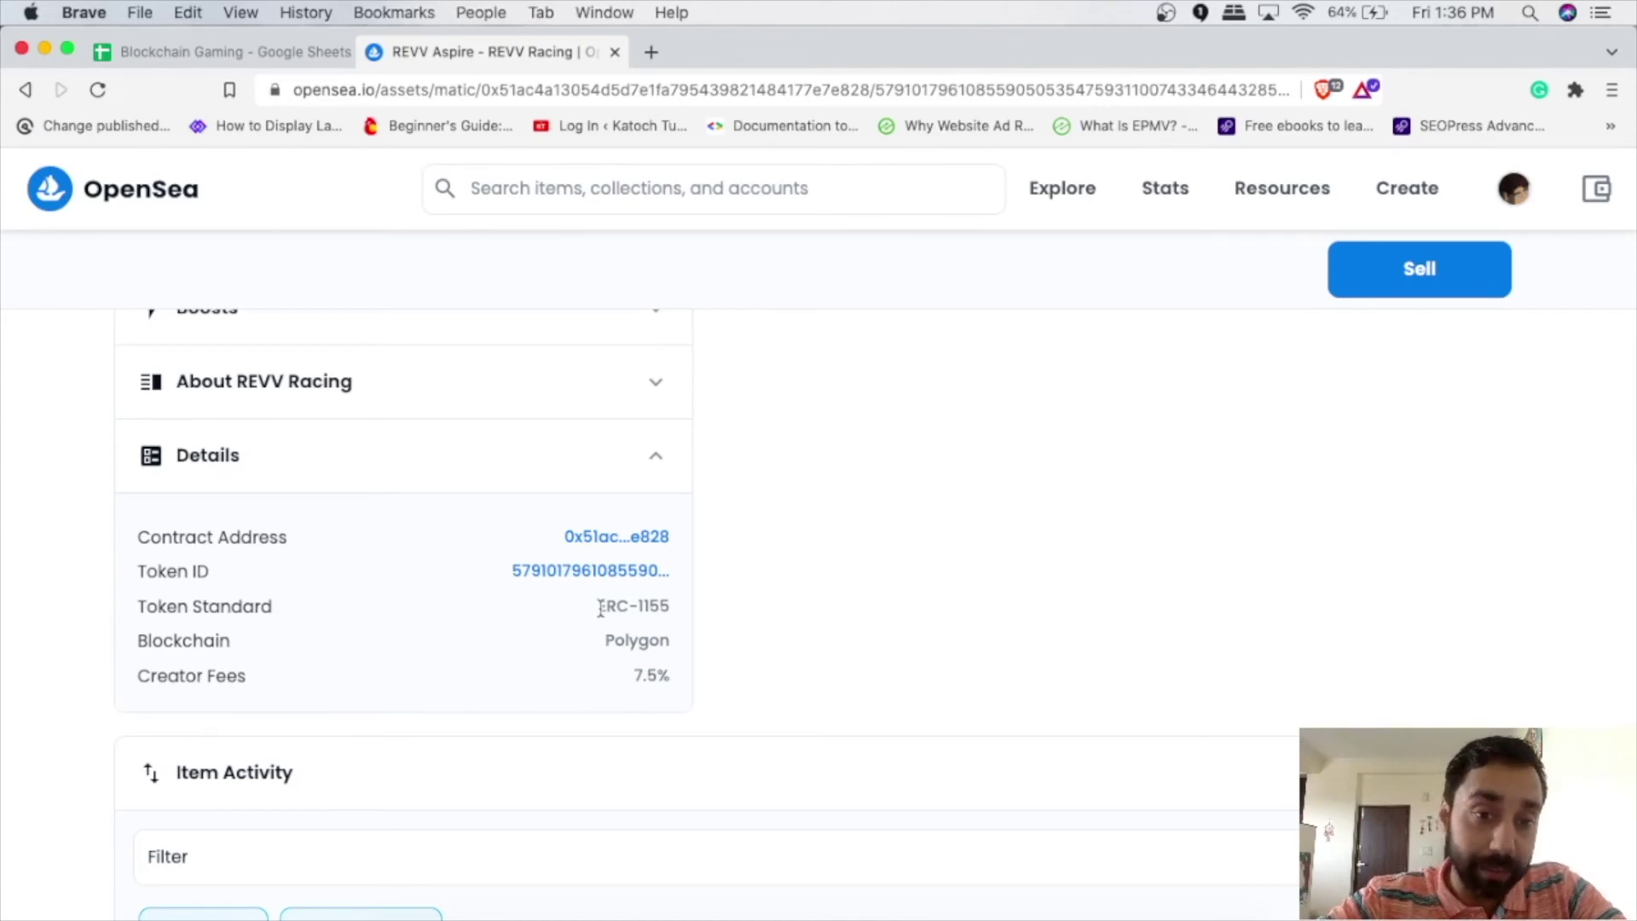
Highlight ERC-1155 in Details, then scroll back to the top of the item page
drag(600, 608, 672, 614)
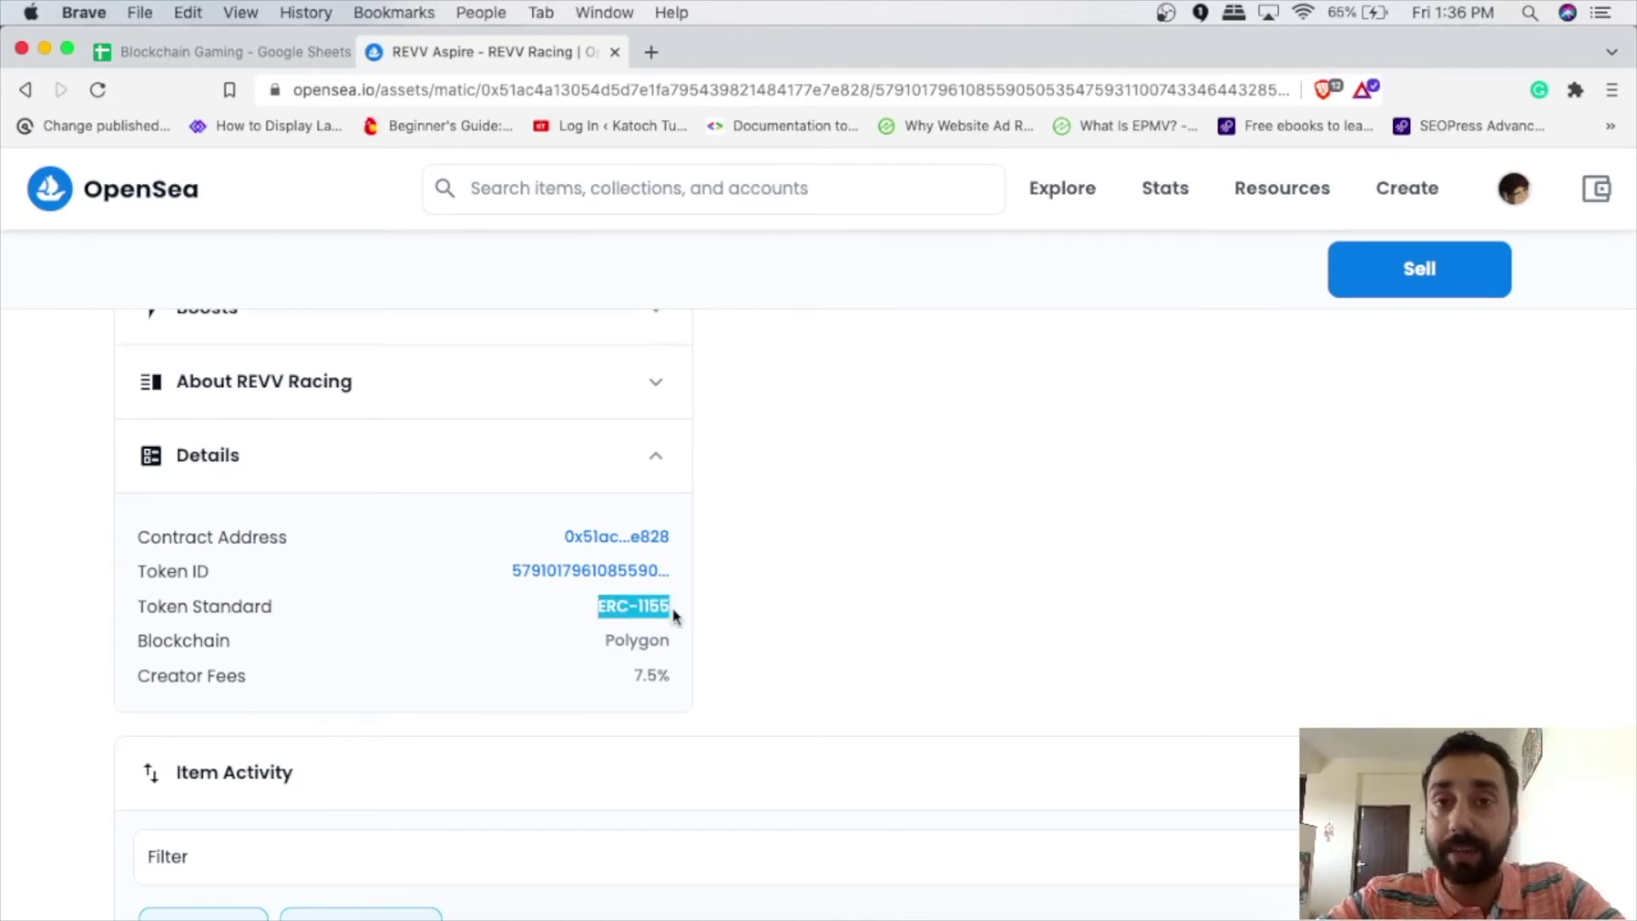
click(848, 623)
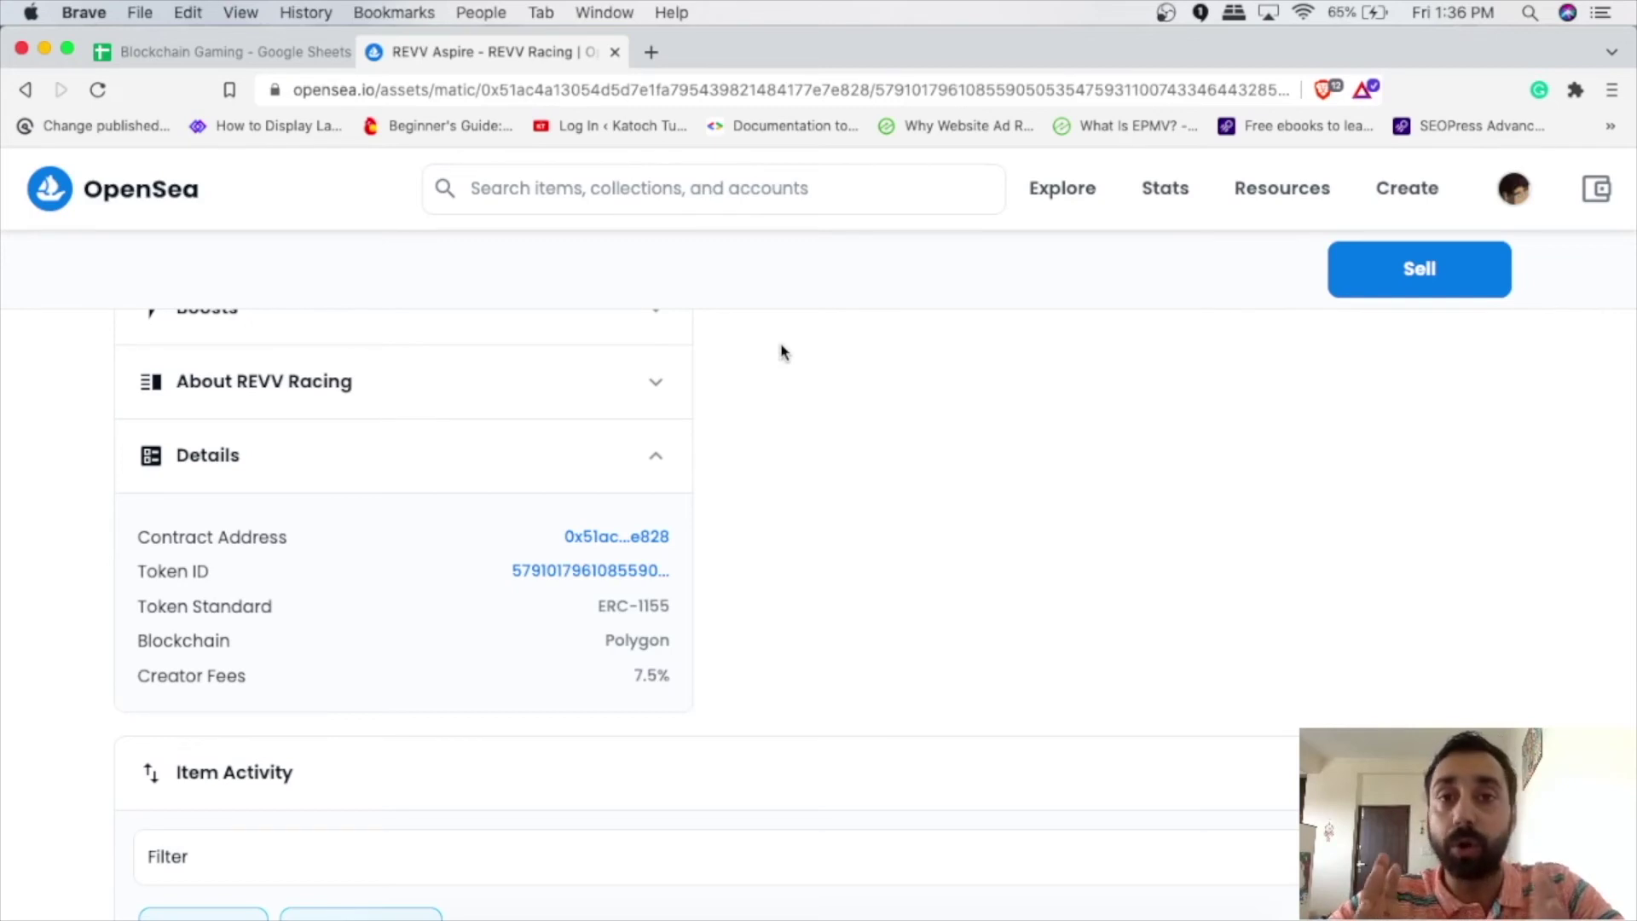
scroll(782, 352, up, 15)
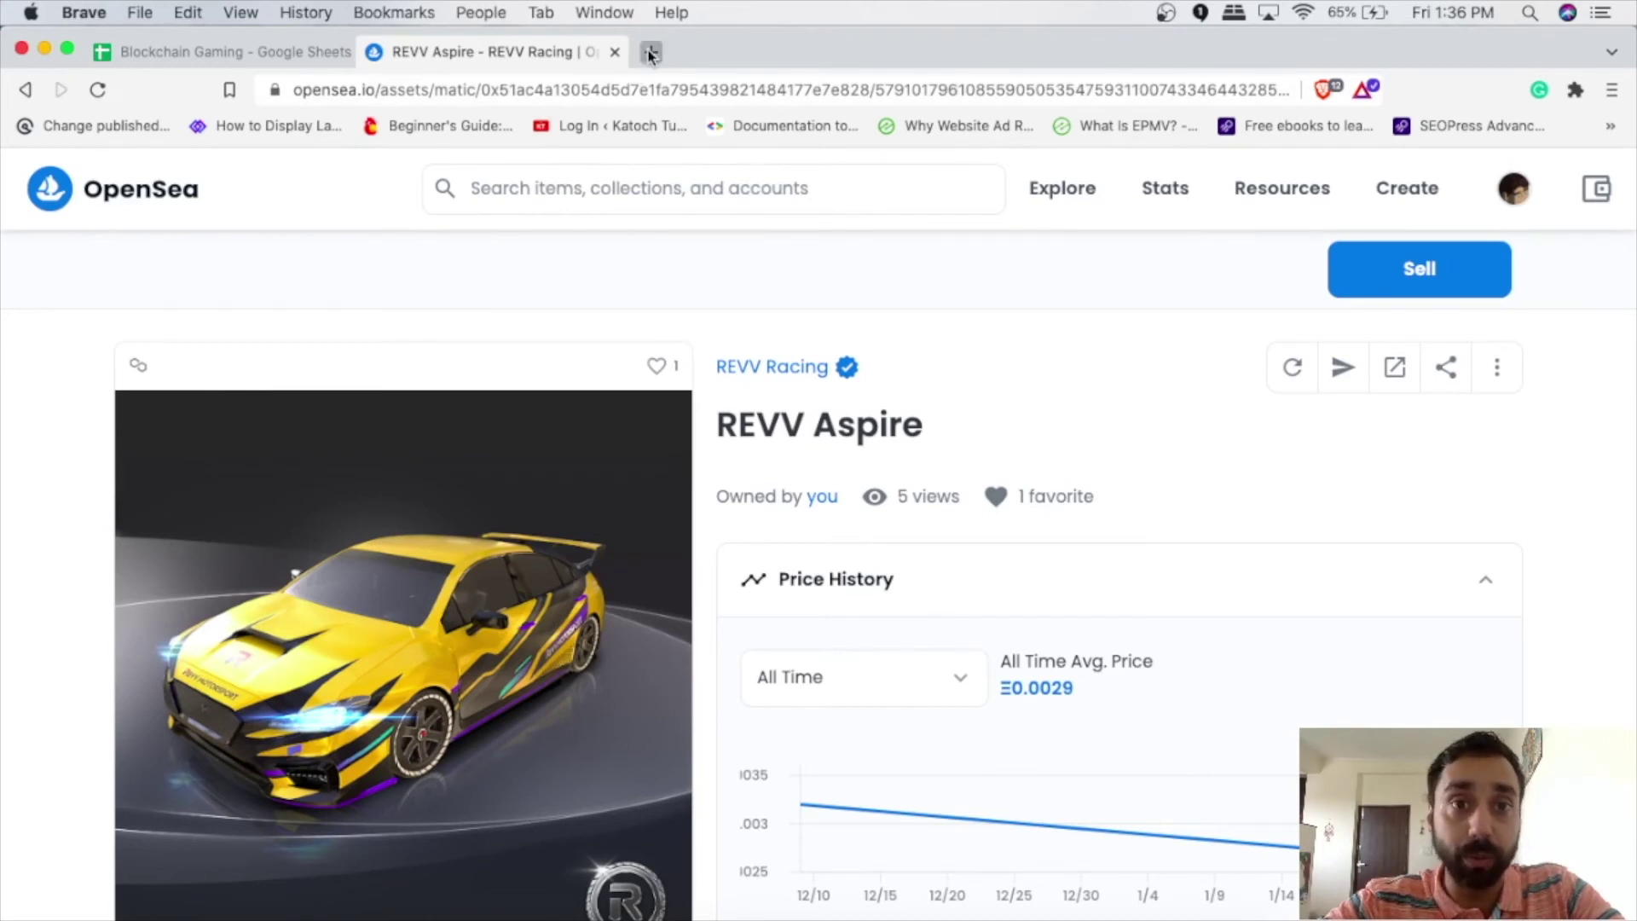
Search the web for 'polygonscan' in a new tab
key(super+t)
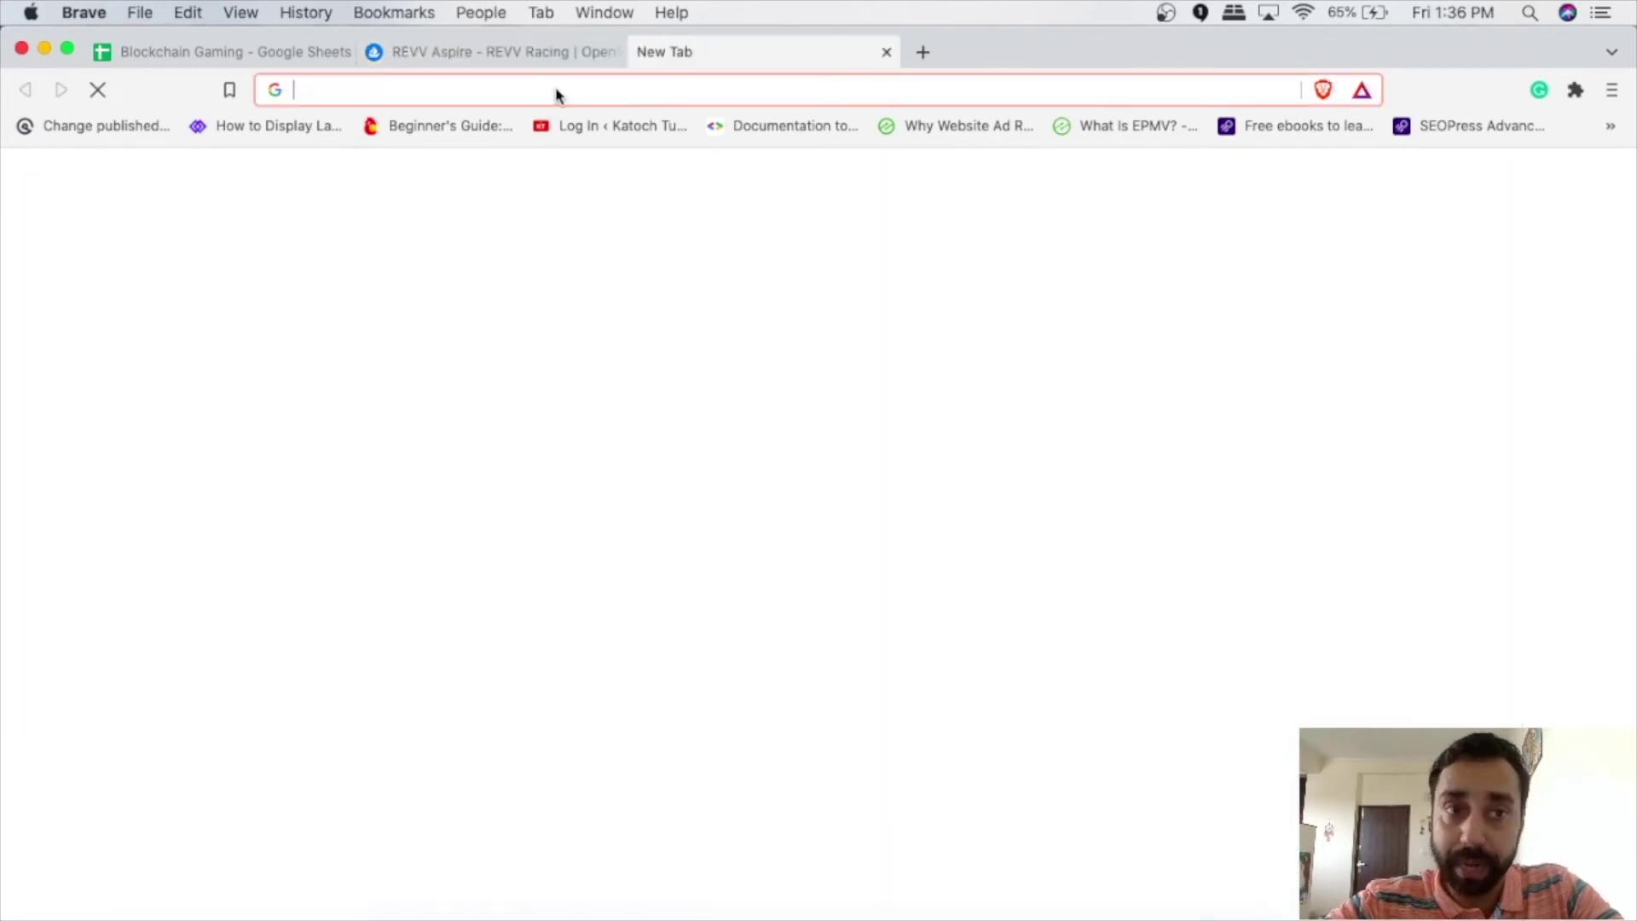
text(polygonsca)
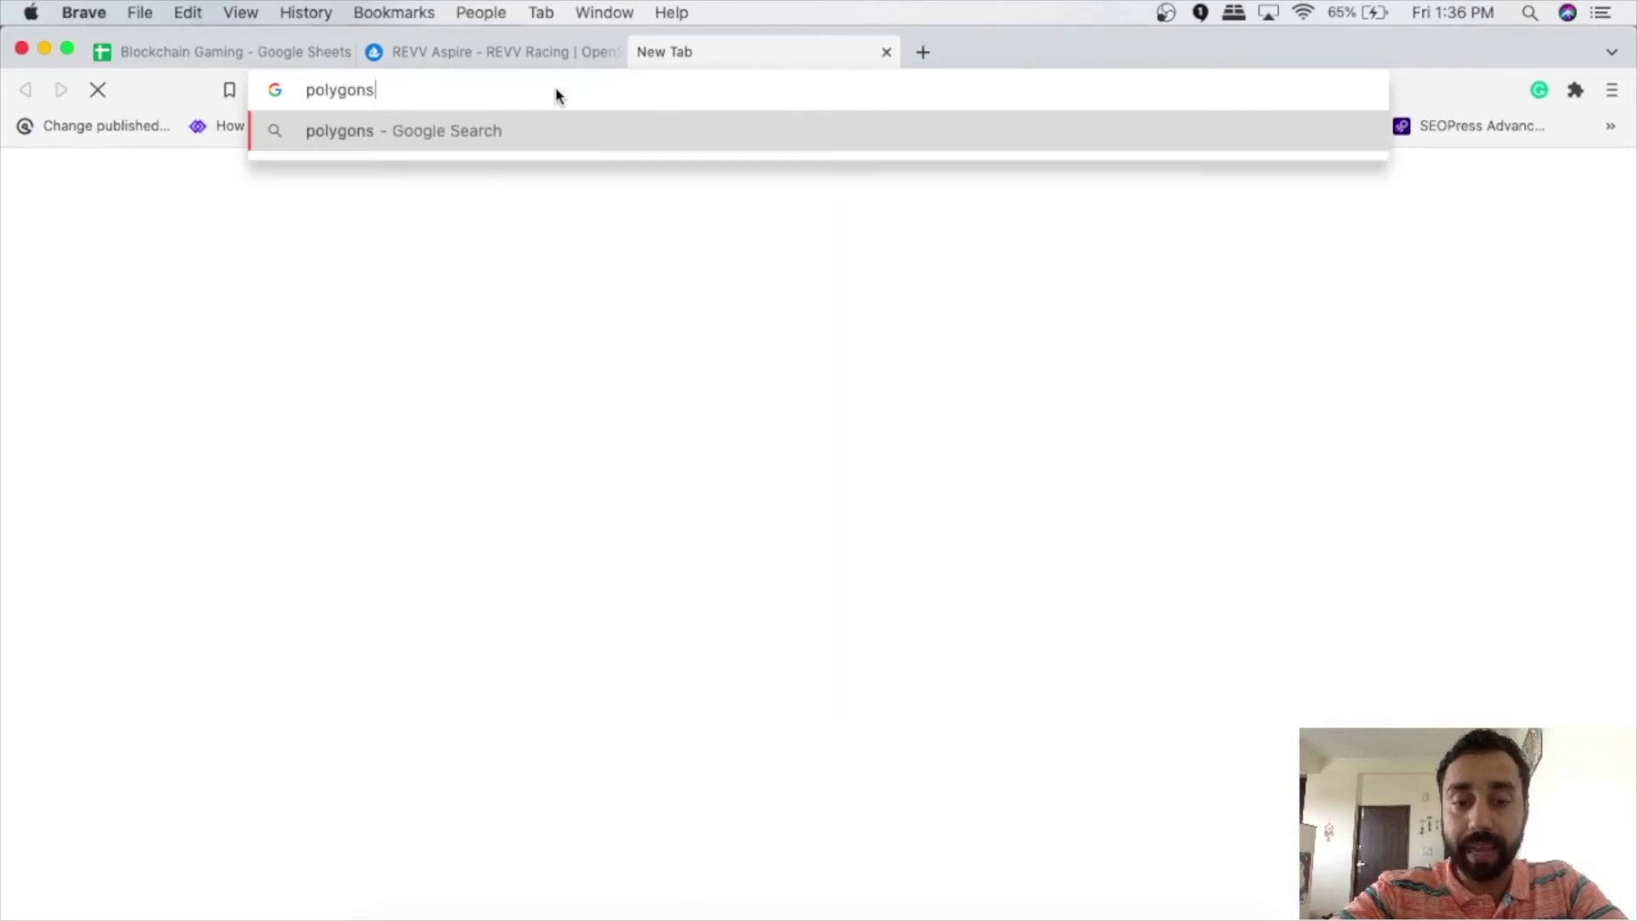
text(n)
key(Return)
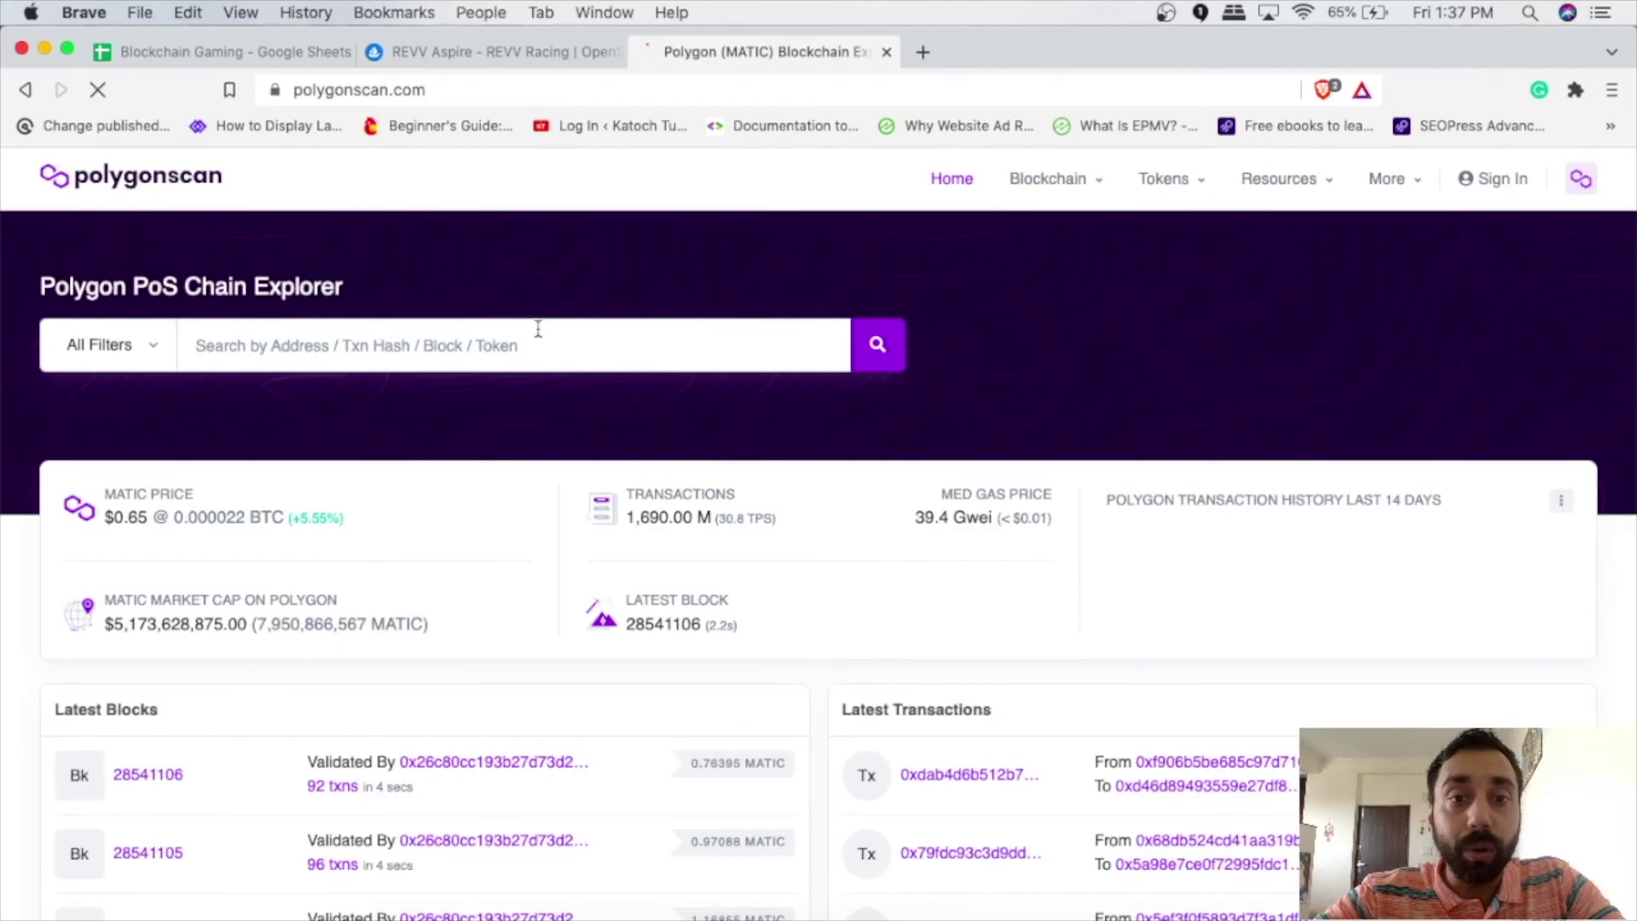
Look up the copied Polygon receive address in Polygonscan's search box
click(482, 346)
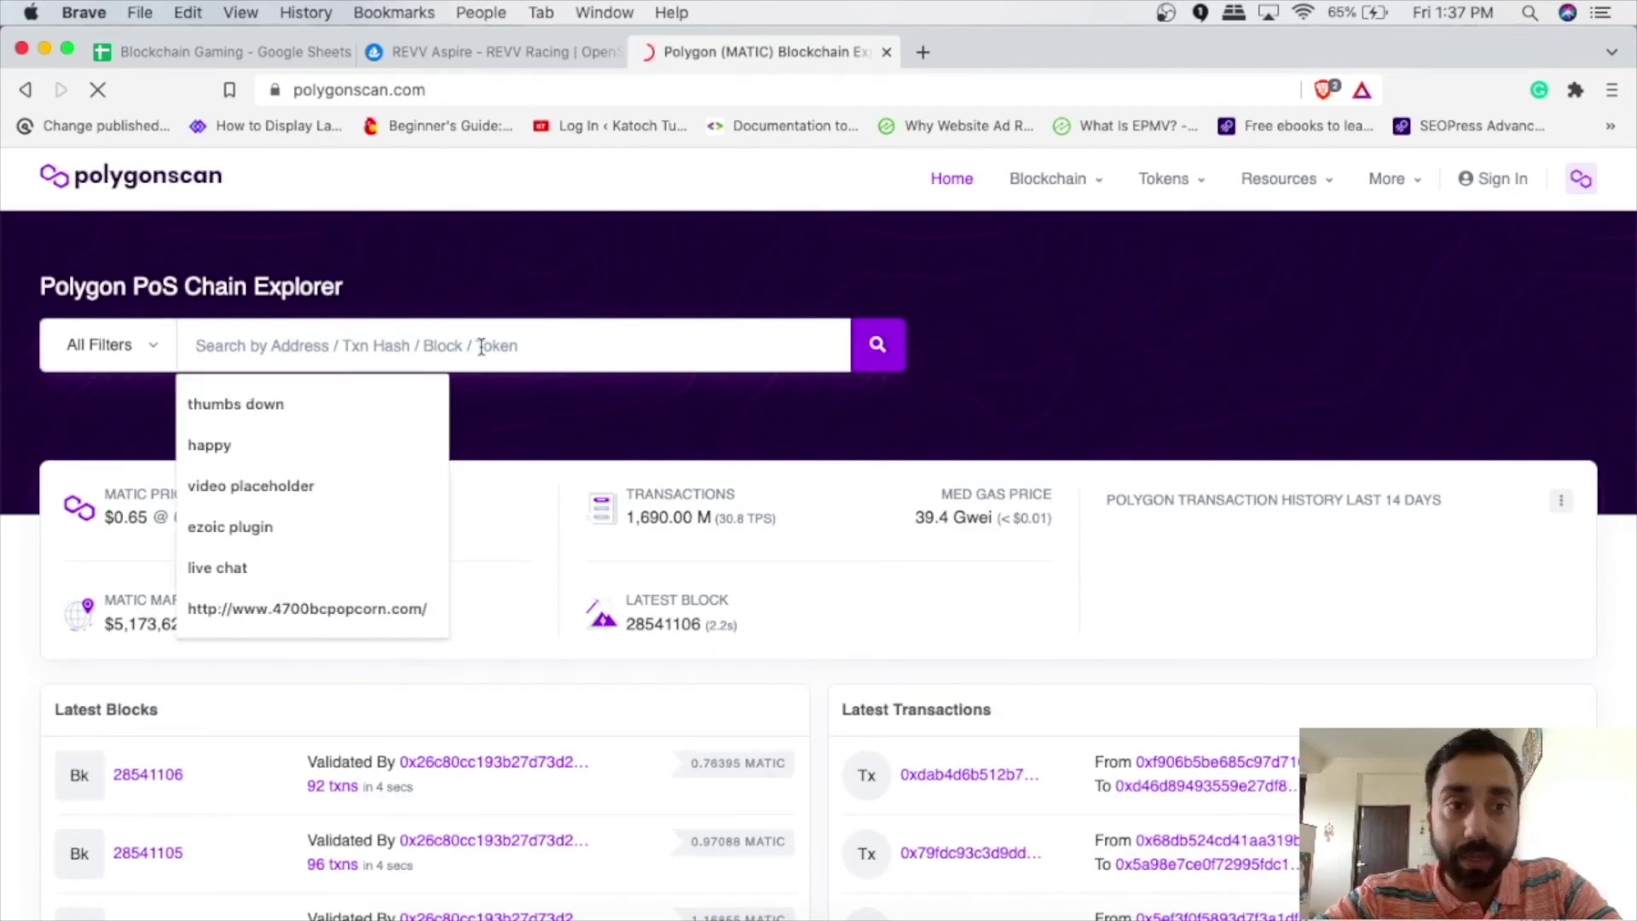
key(super+v)
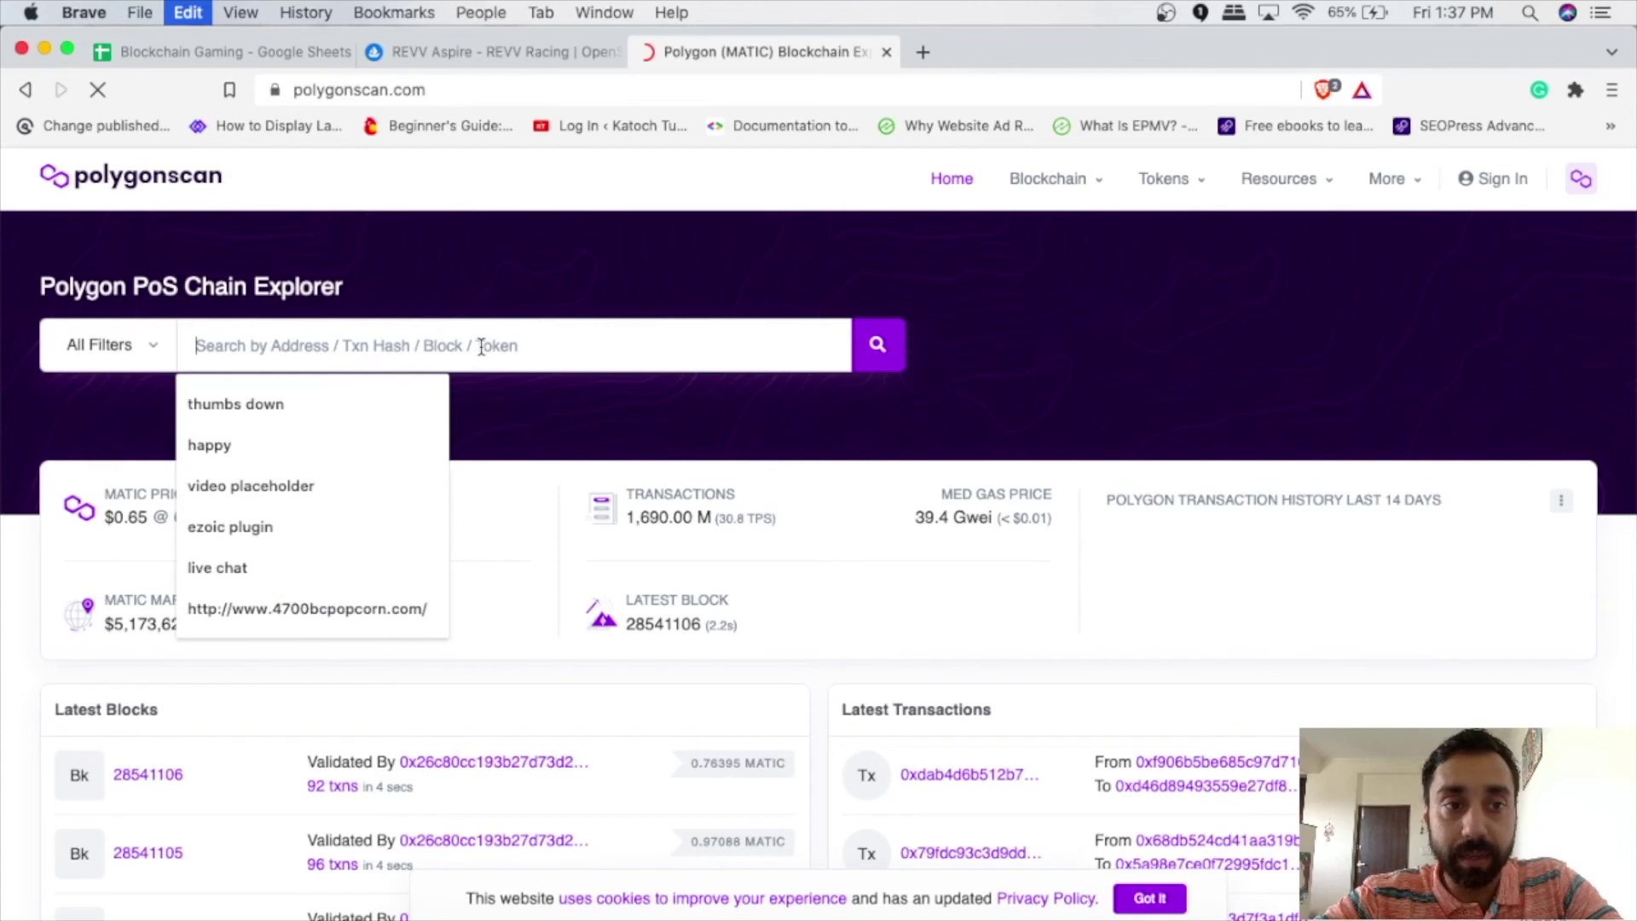
key(super+v)
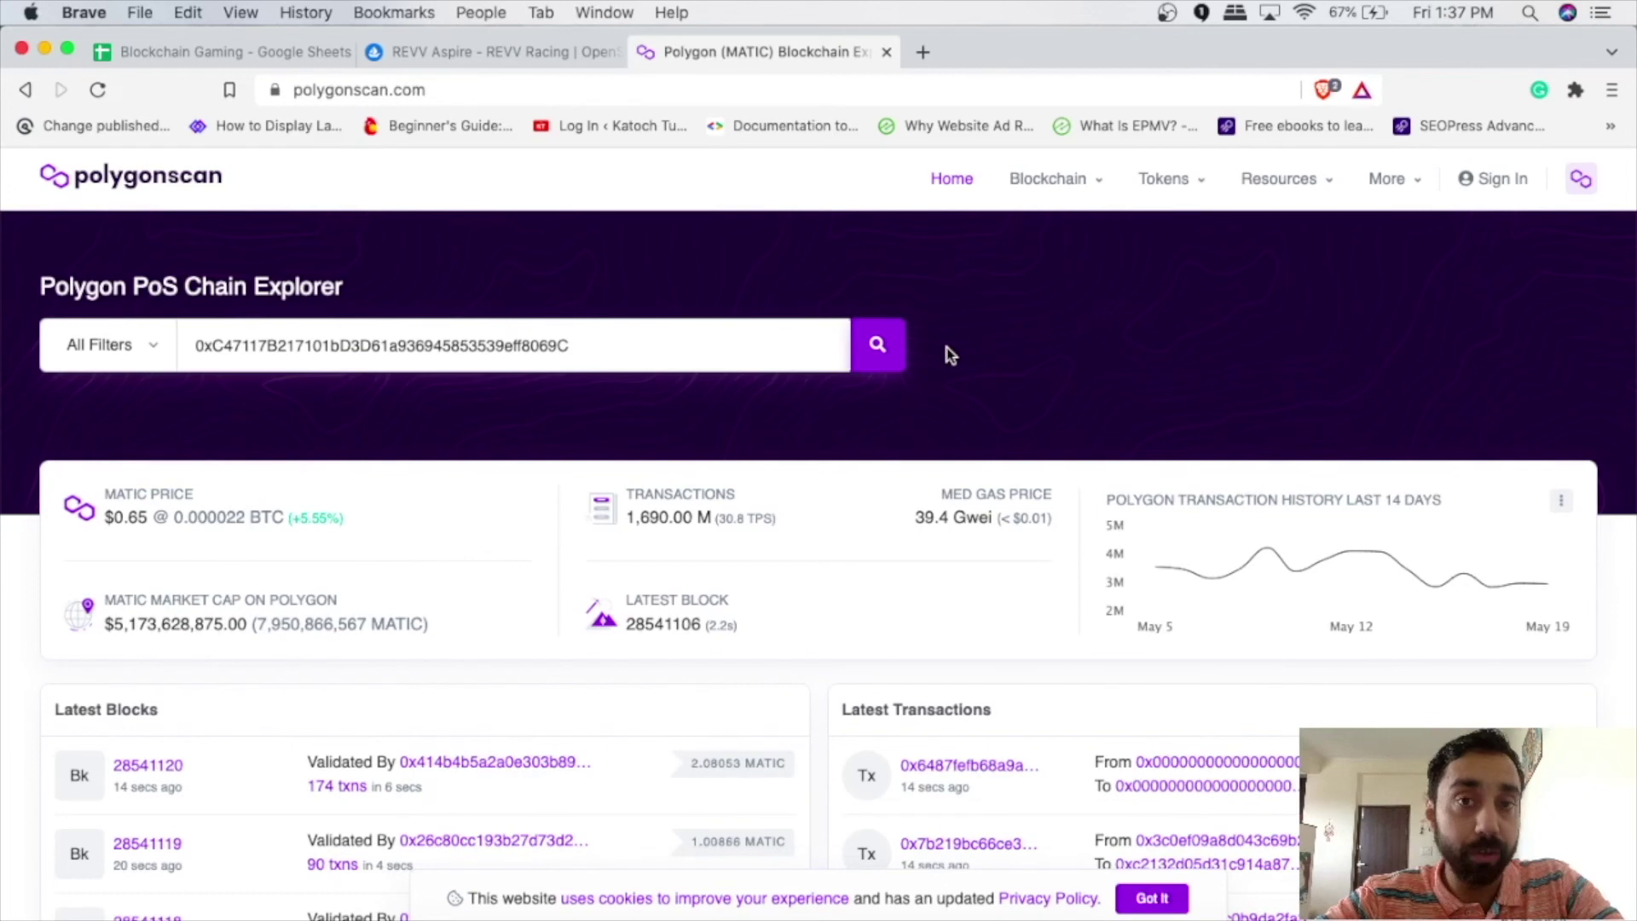
key(Return)
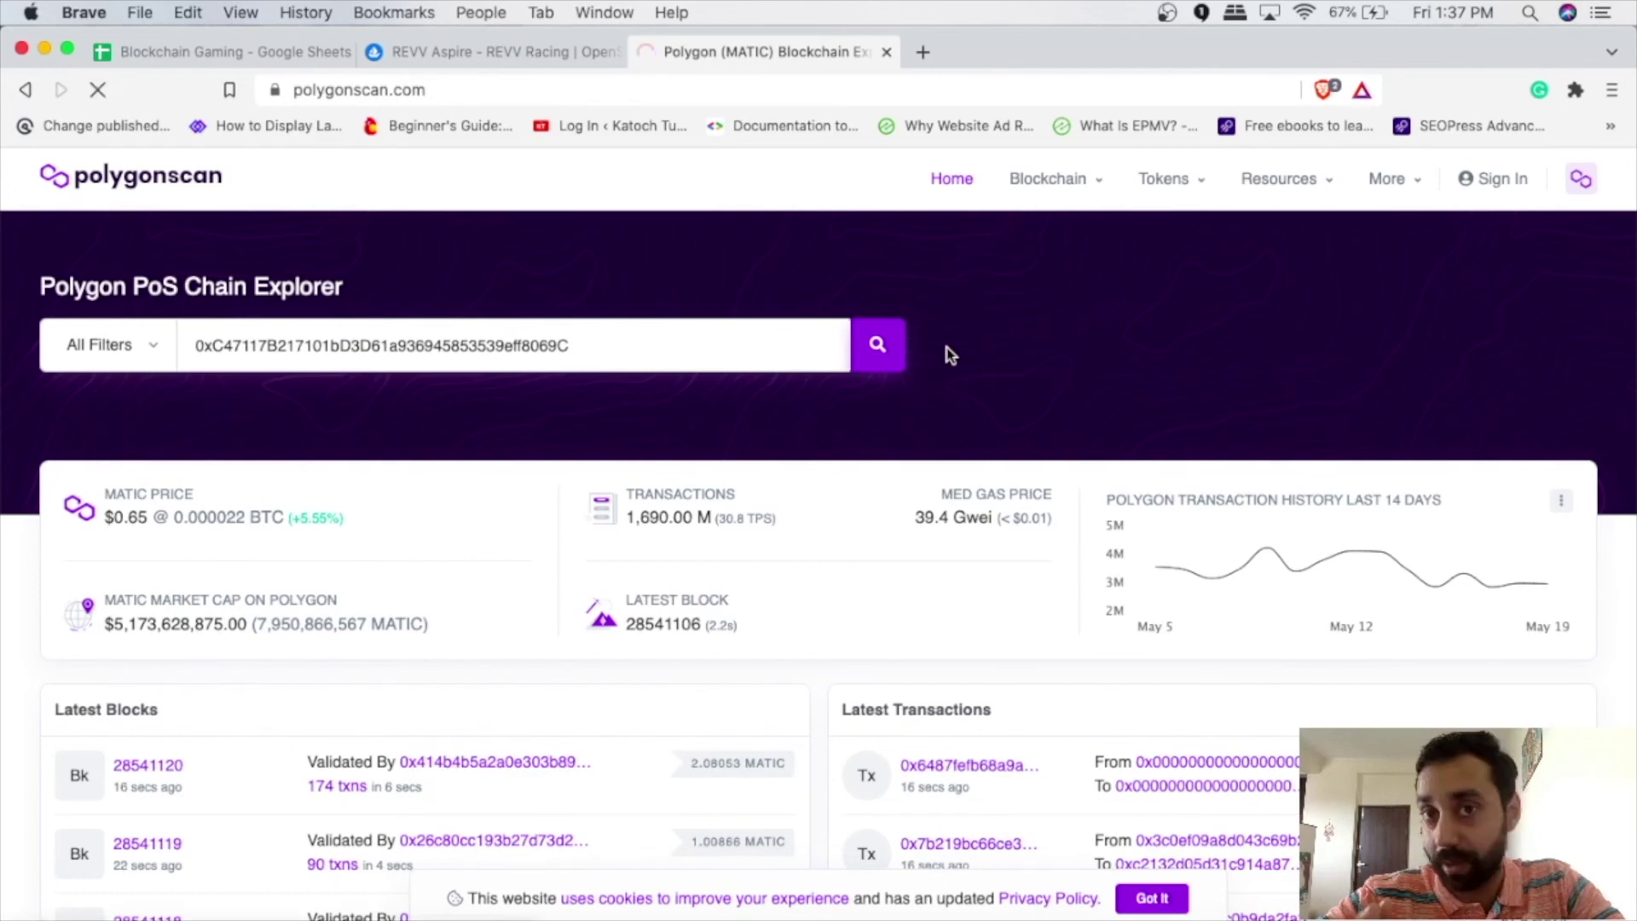